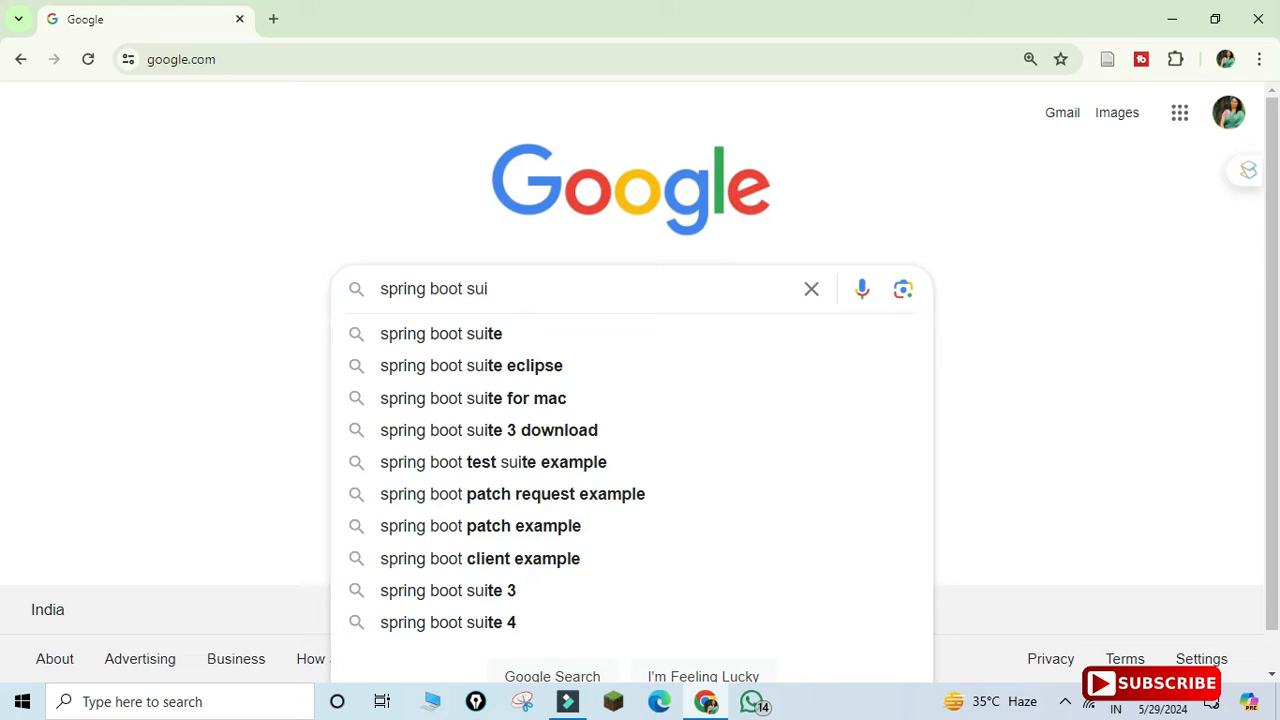
Search Google for "spring boot suite" and open the Tools page on spring.io.
key("Return")
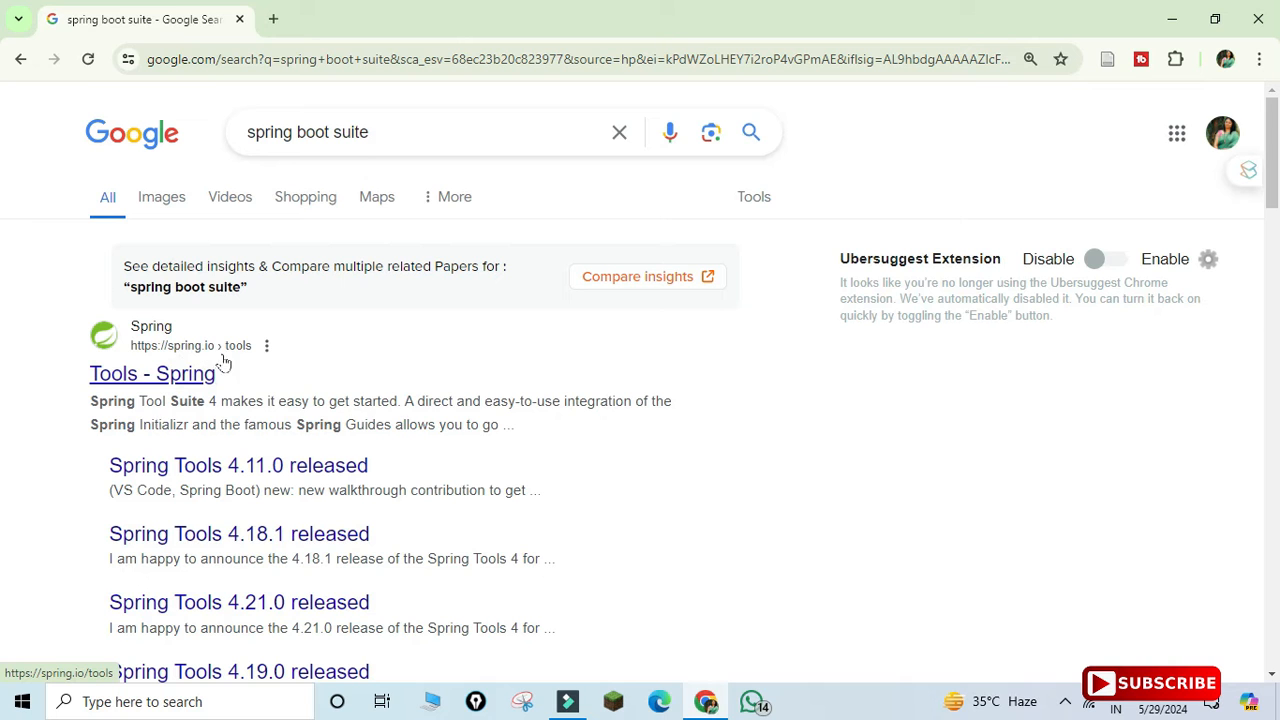
left_click(167, 378)
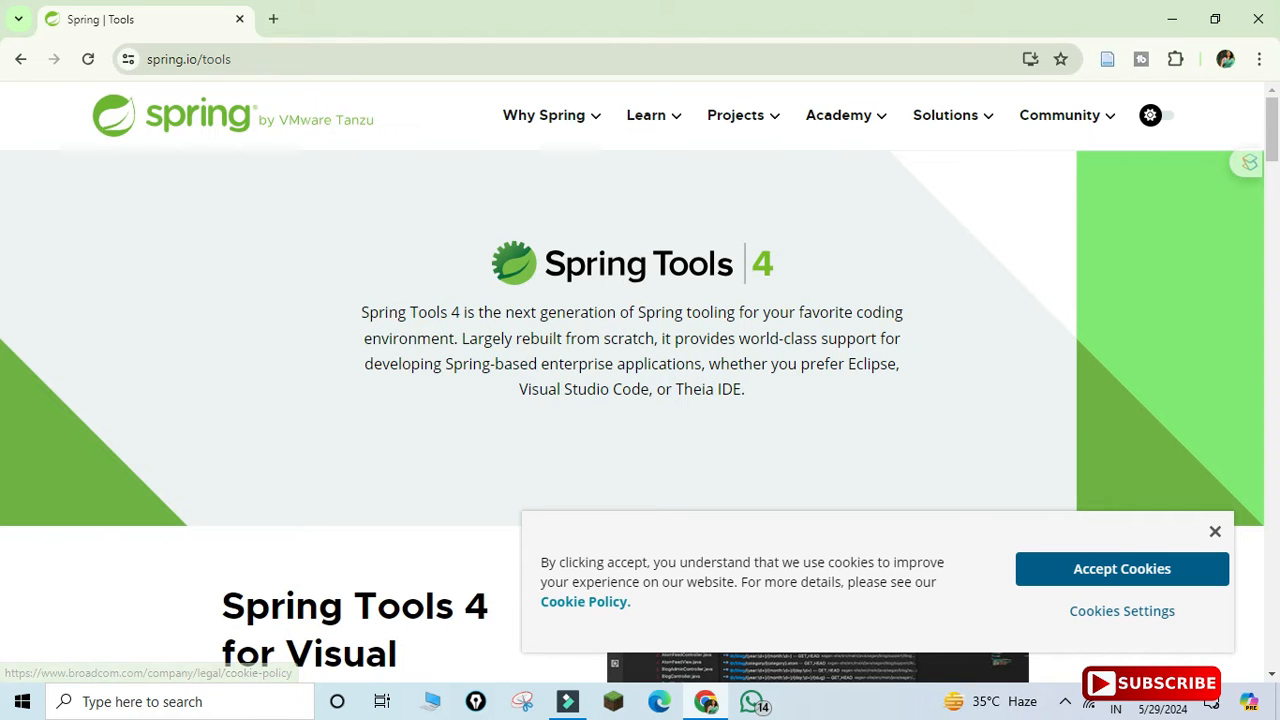
left_click(303, 57)
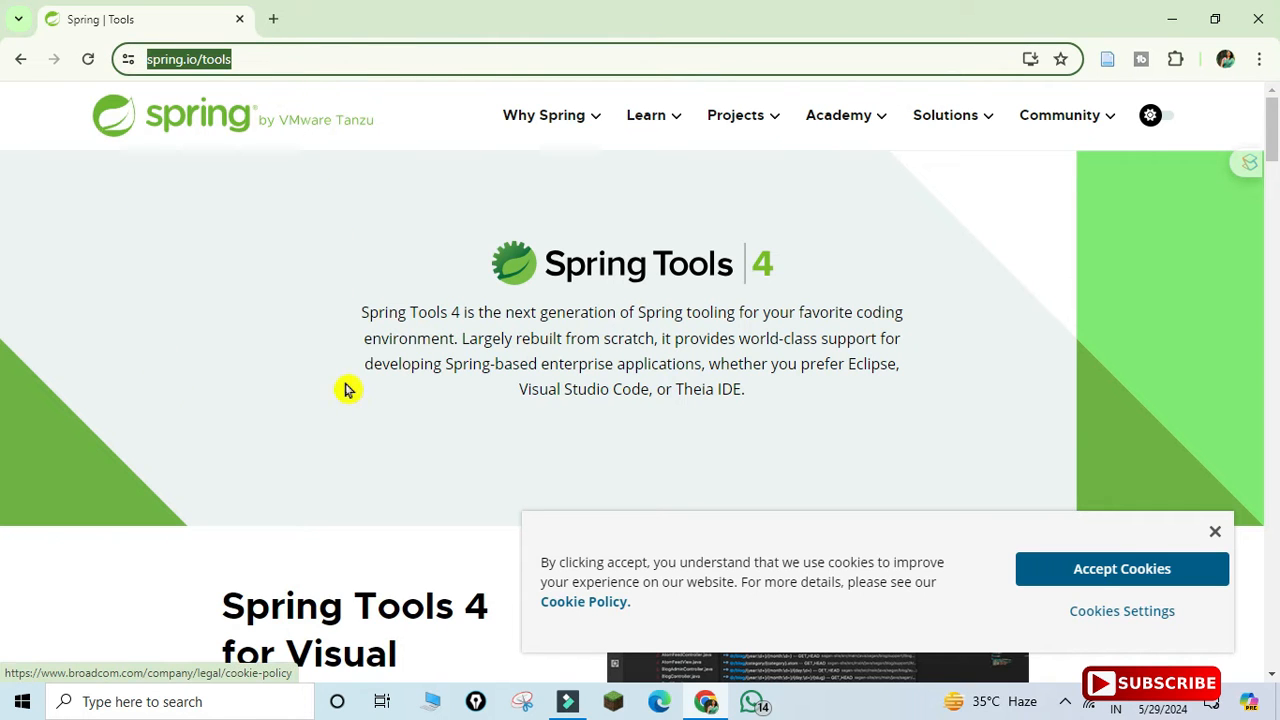
Dismiss the cookie notice and download the 4.22.1 Windows x86_64 build of Spring Tools 4 for Eclipse.
scroll(347, 390, "down", 3)
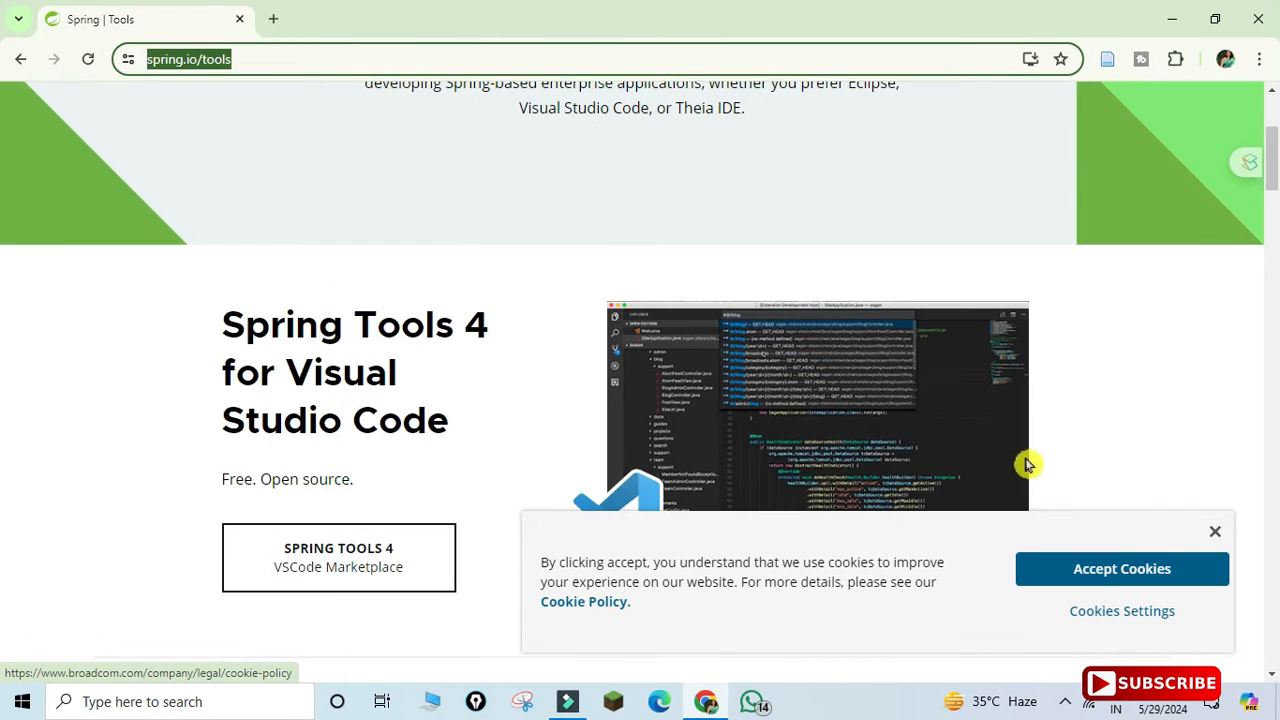
left_click(1212, 530)
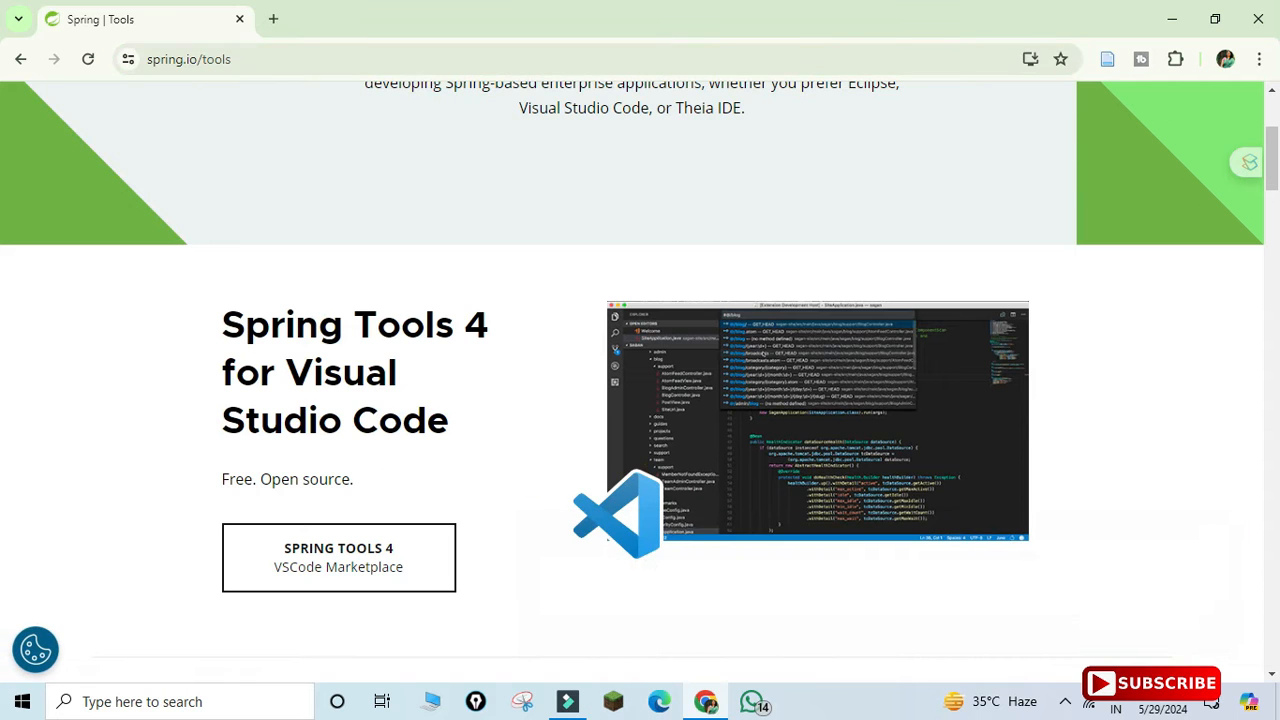
scroll(440, 420, "down", 5)
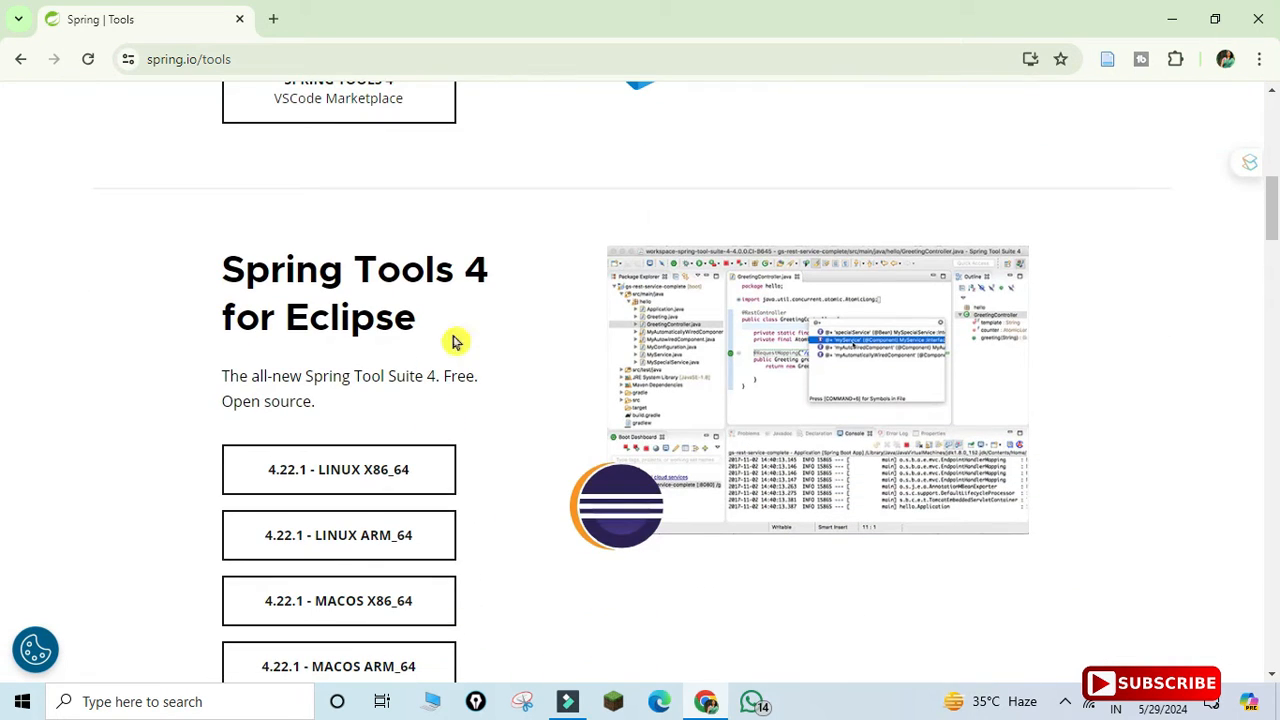
scroll(457, 357, "down", 1)
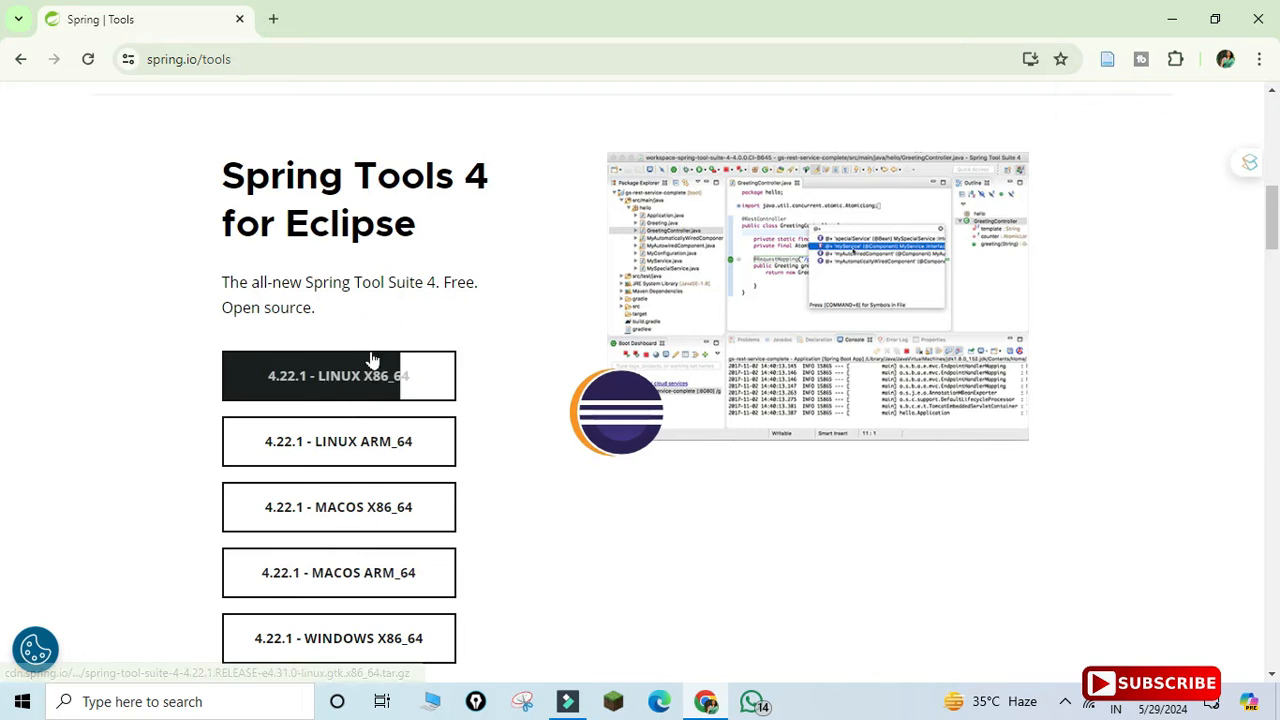
scroll(375, 530, "down", 1)
scroll(375, 537, "down", 1)
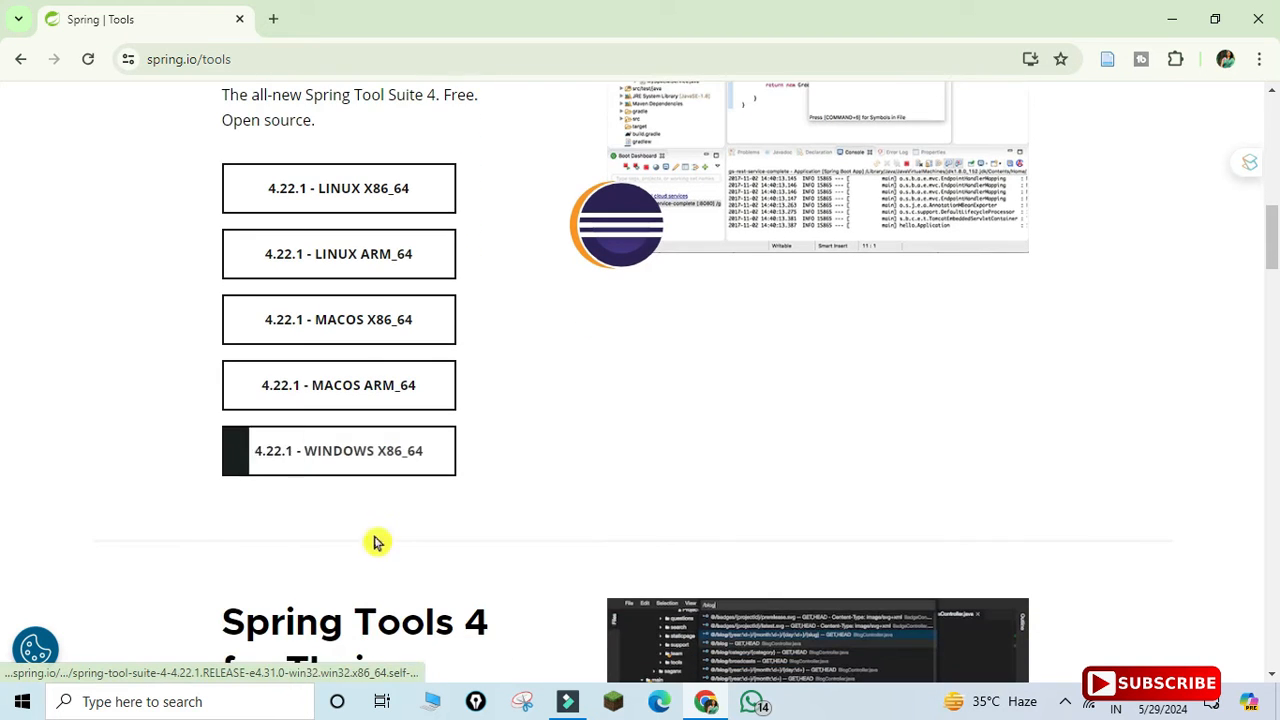
left_click(384, 462)
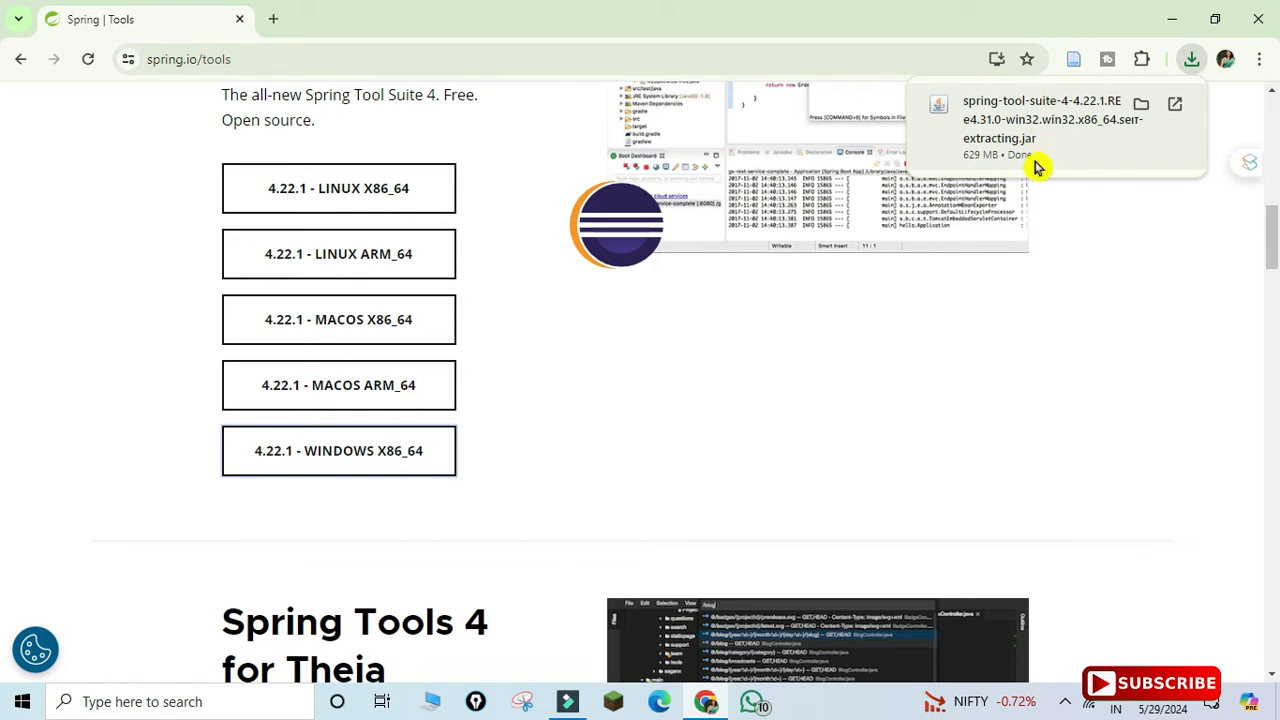
Show the downloaded spring-tool-suite-4-4.22.1 jar in its folder and run it to extract its contents.
left_click(1141, 104)
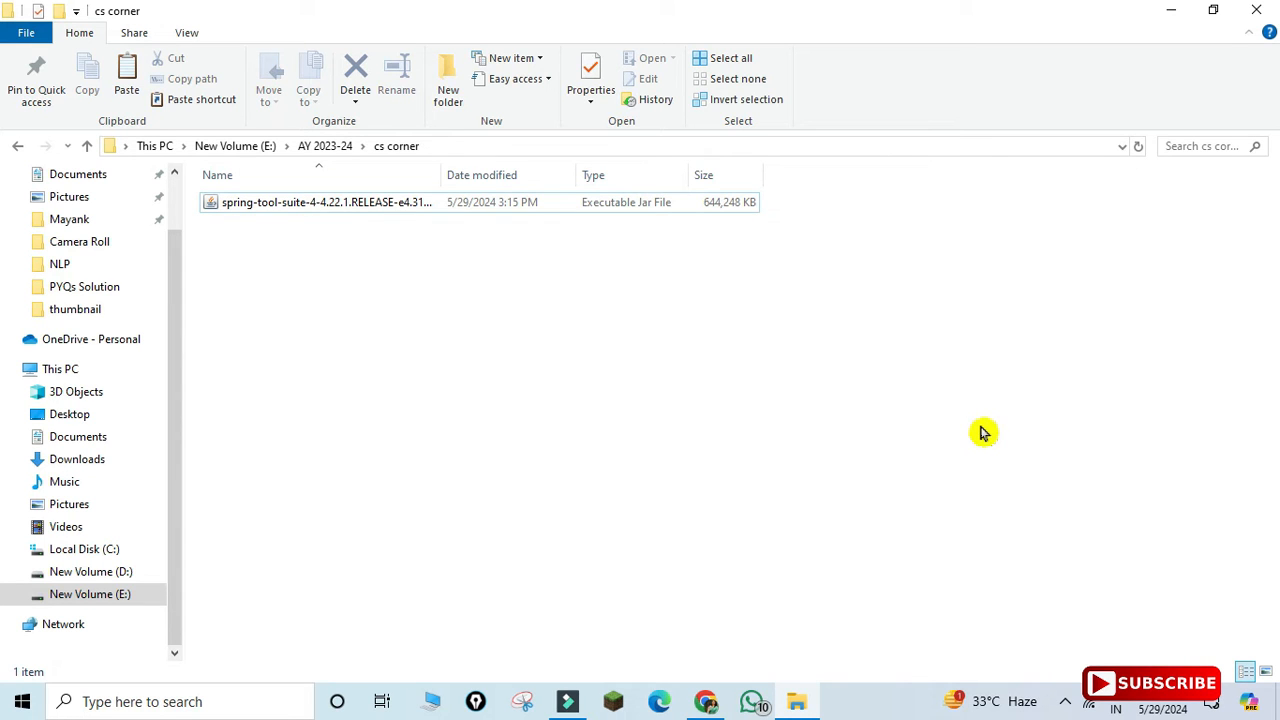
double_click(360, 204)
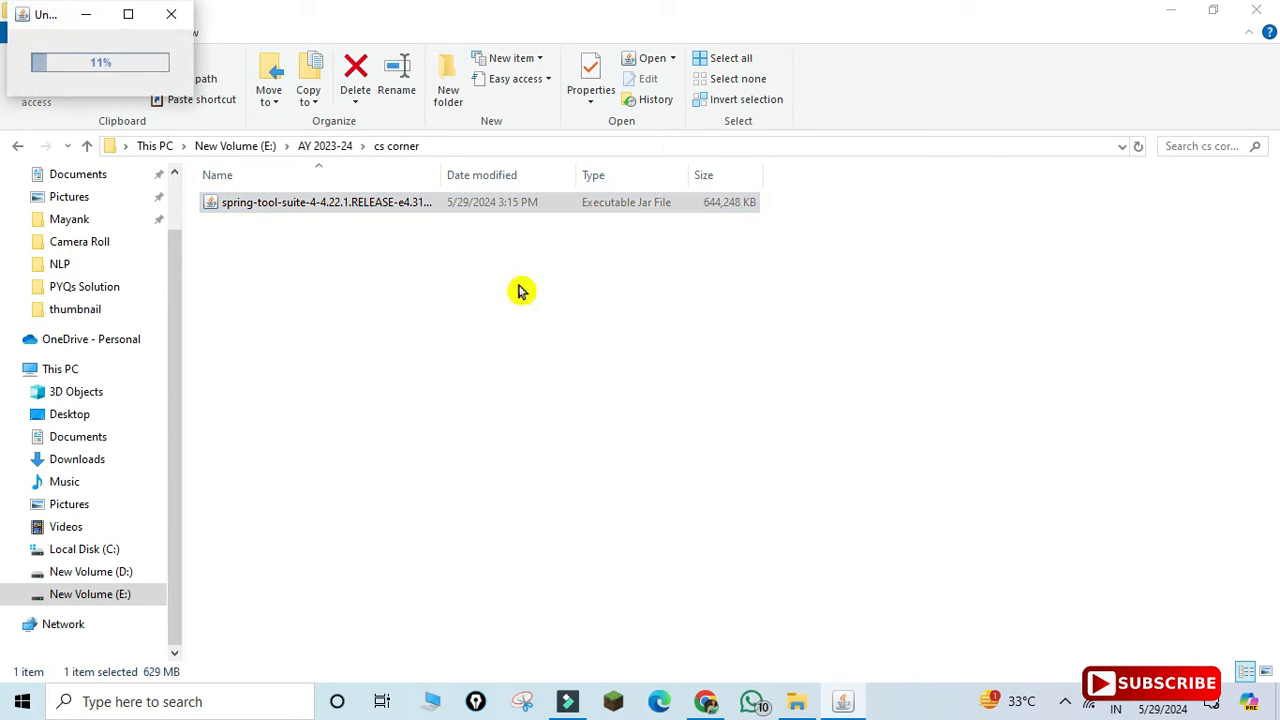
left_click_drag(657, 437, 886, 530)
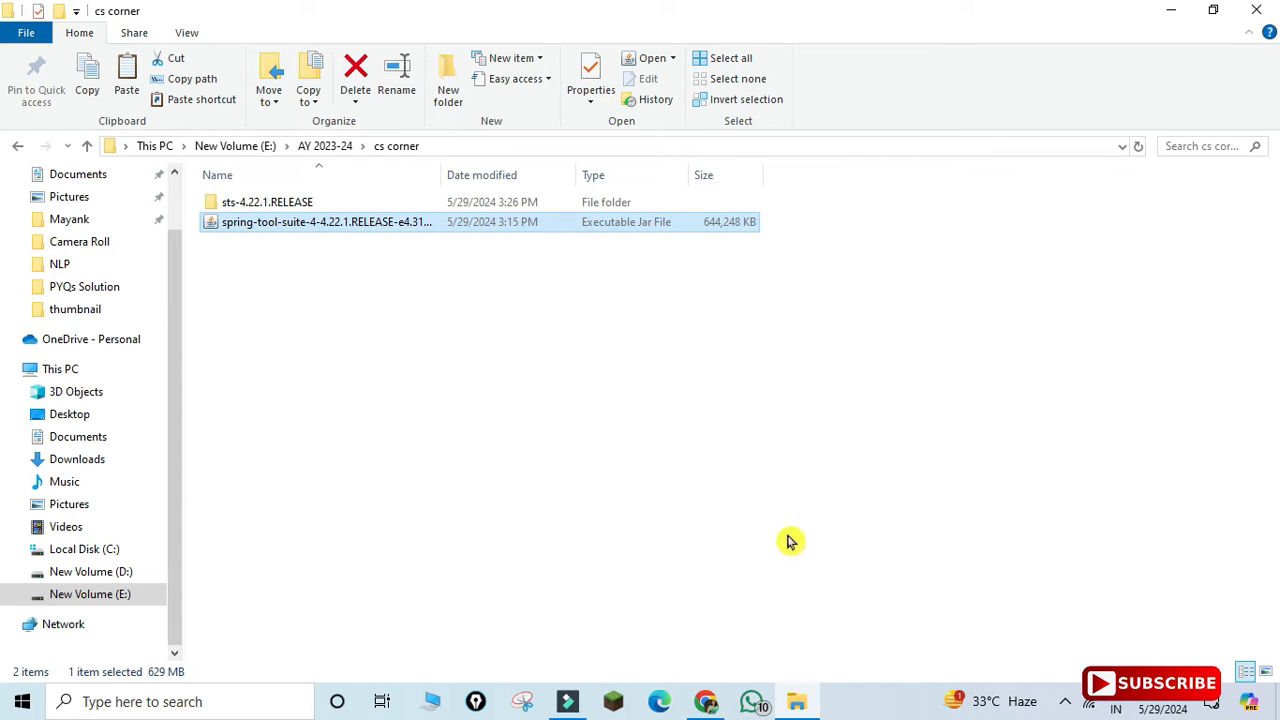
Open the extracted sts-4.22.1.RELEASE folder and launch SpringToolSuite4.exe.
double_click(320, 208)
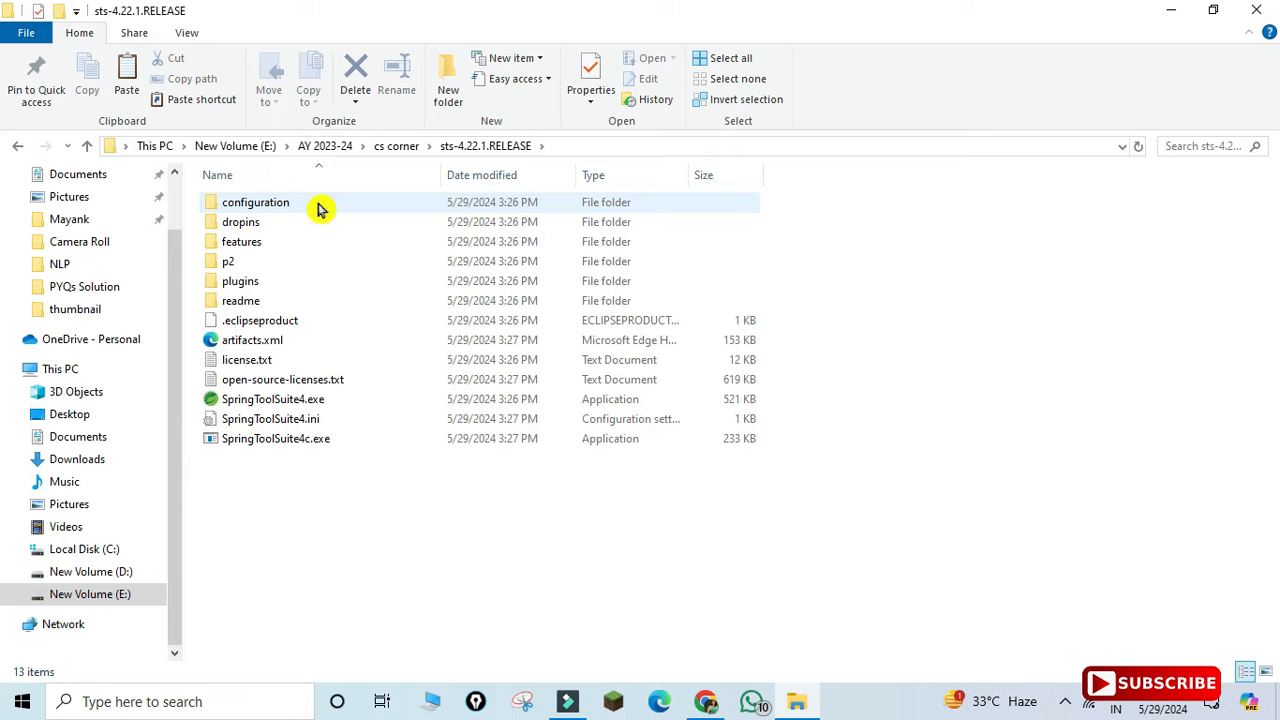
left_click(270, 402)
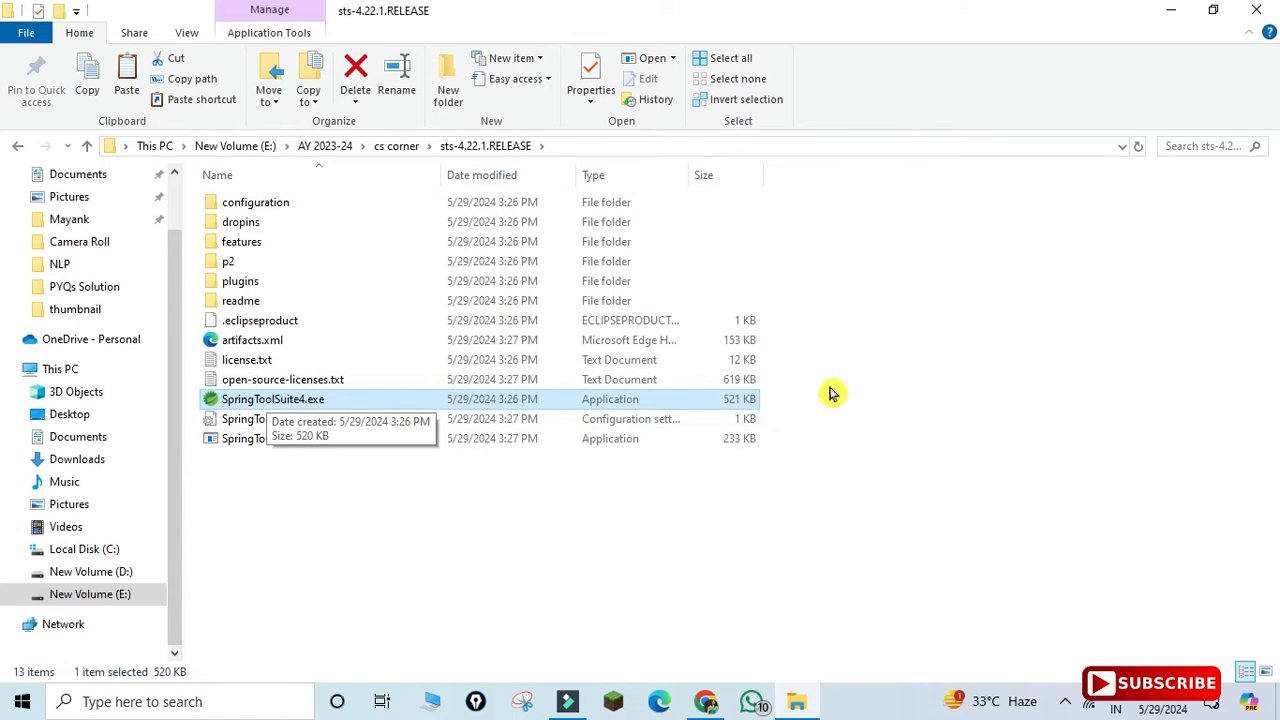
double_click(372, 400)
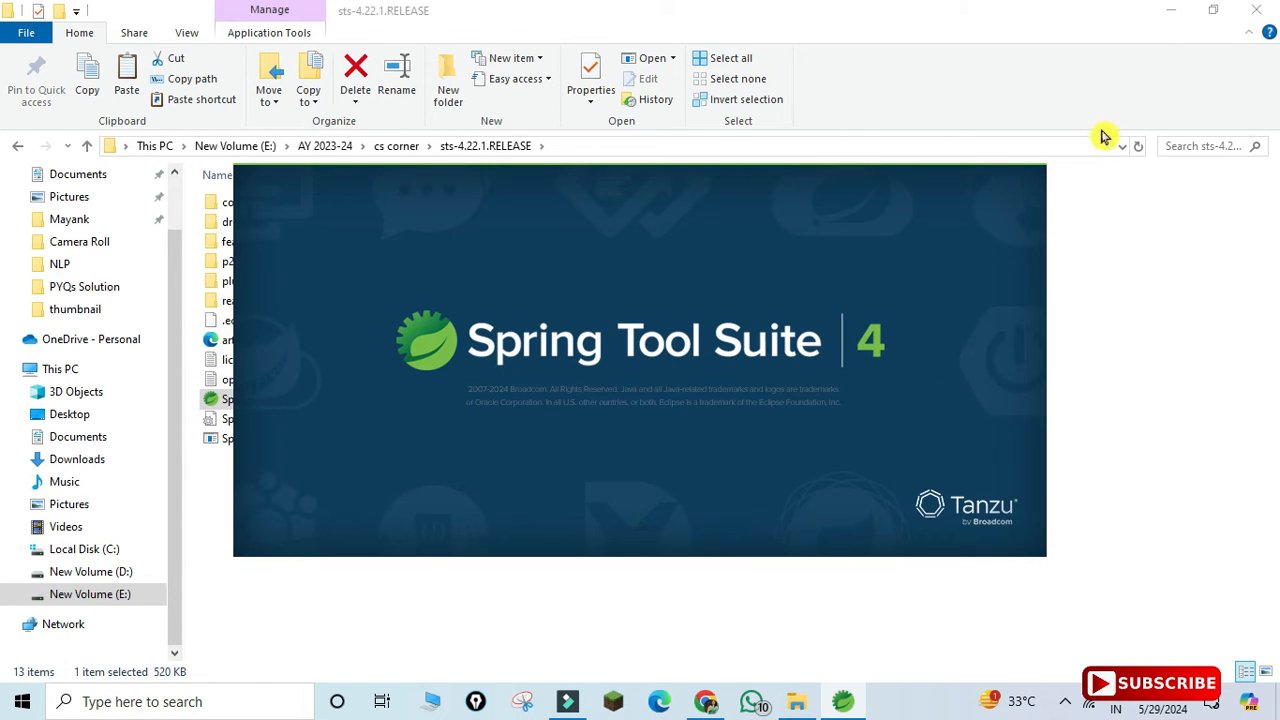
Create a desktop shortcut for SpringToolSuite4.exe and close its File Explorer window.
left_click(1168, 20)
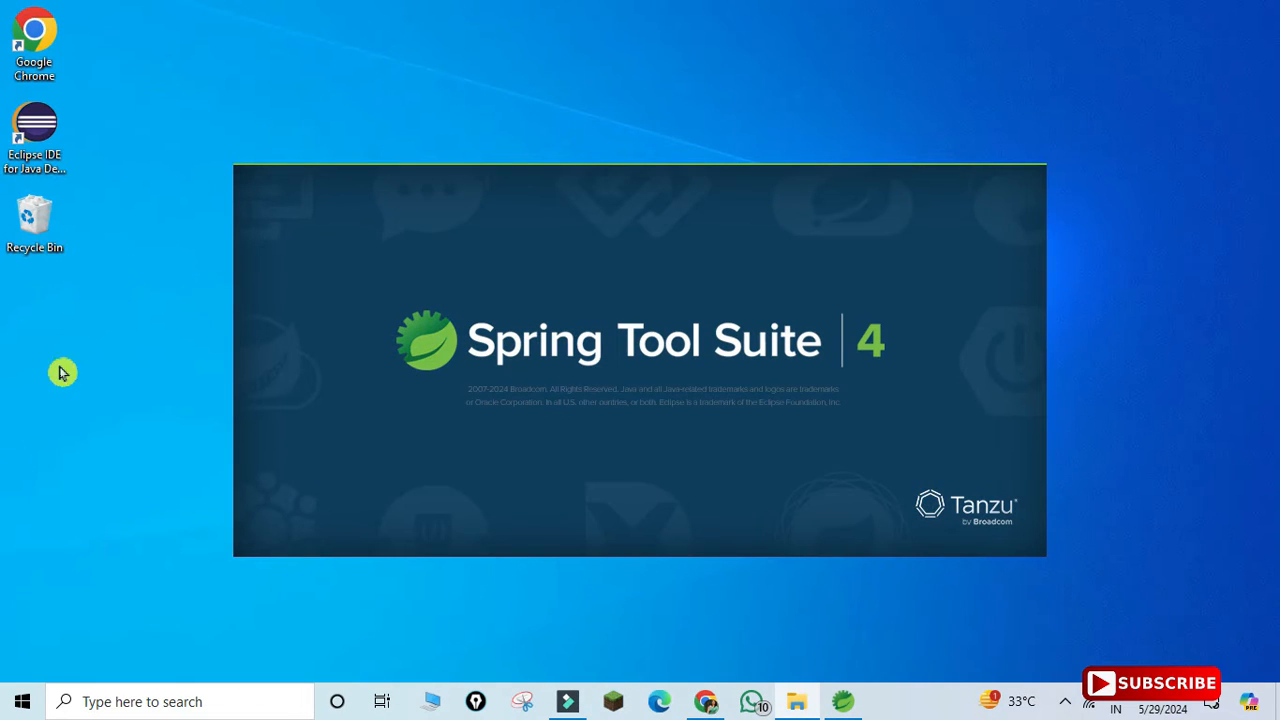
left_click(796, 701)
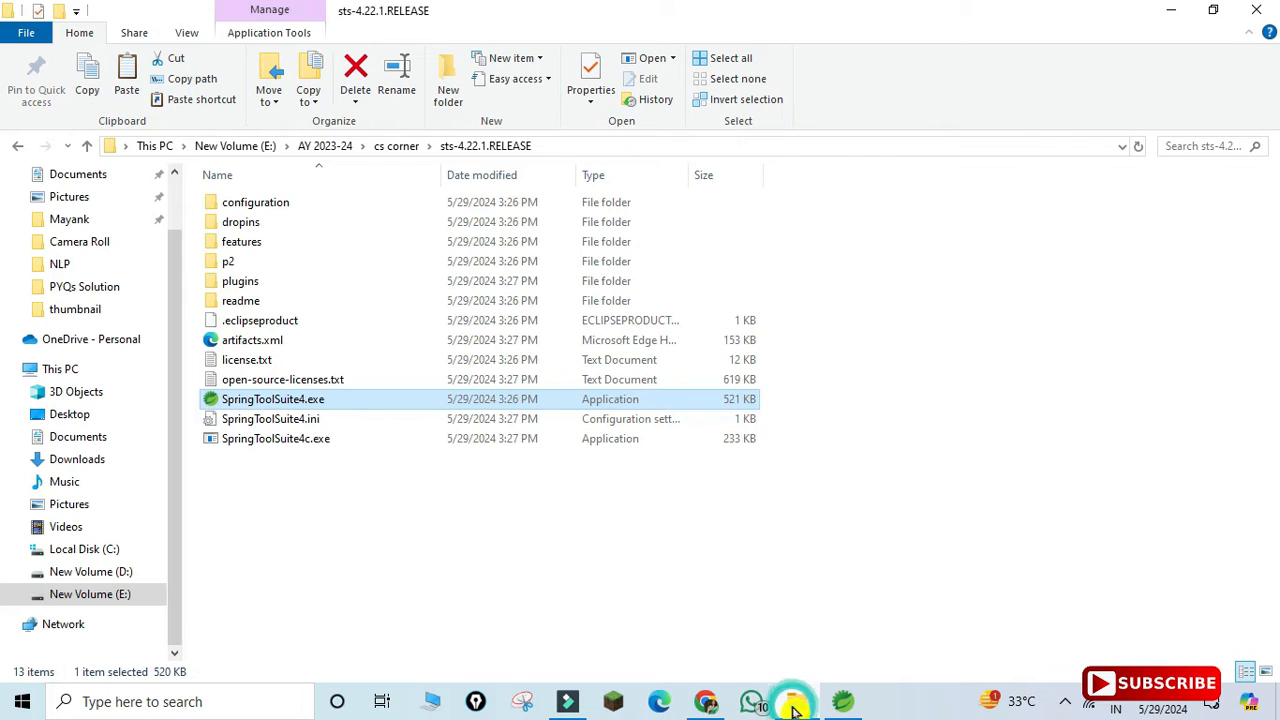
right_click(300, 403)
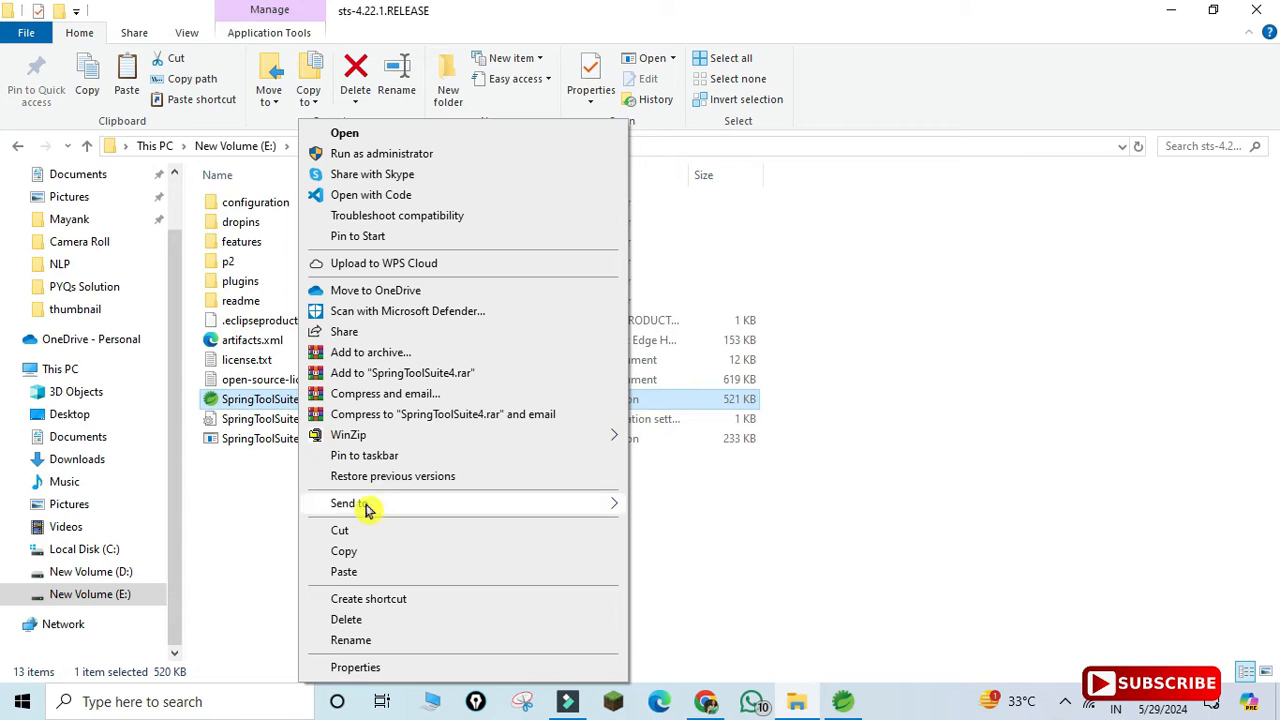
mouse_move(366, 504)
left_click(767, 558)
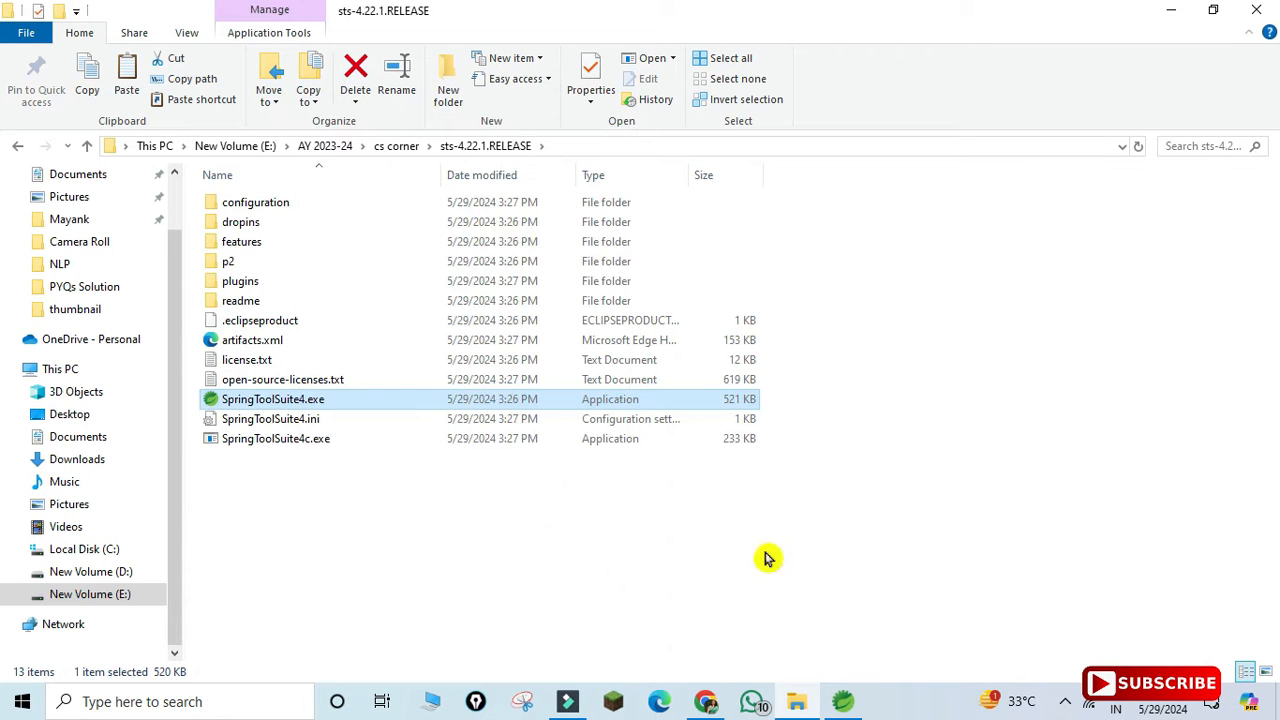
left_click(1255, 12)
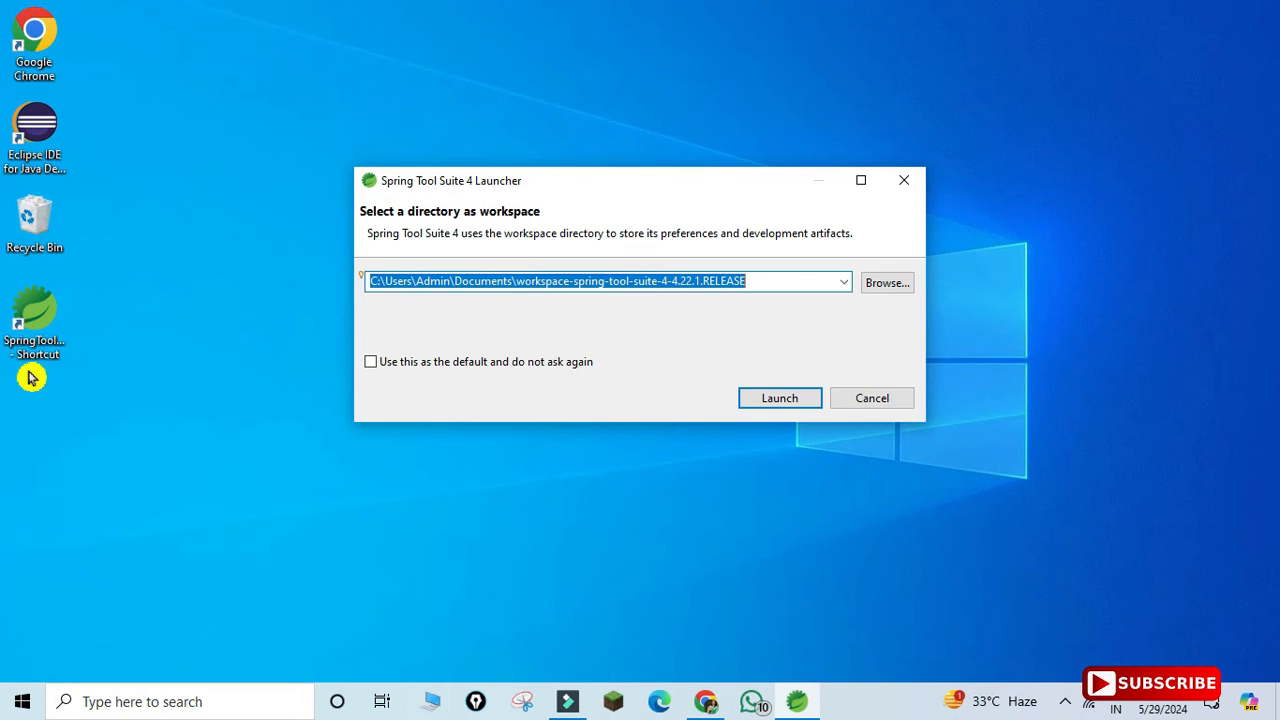
Shorten the workspace directory to C:\Users\Admin\Documents\workspace-spring-tool and launch Spring Tool Suite 4 with it.
left_click(735, 281)
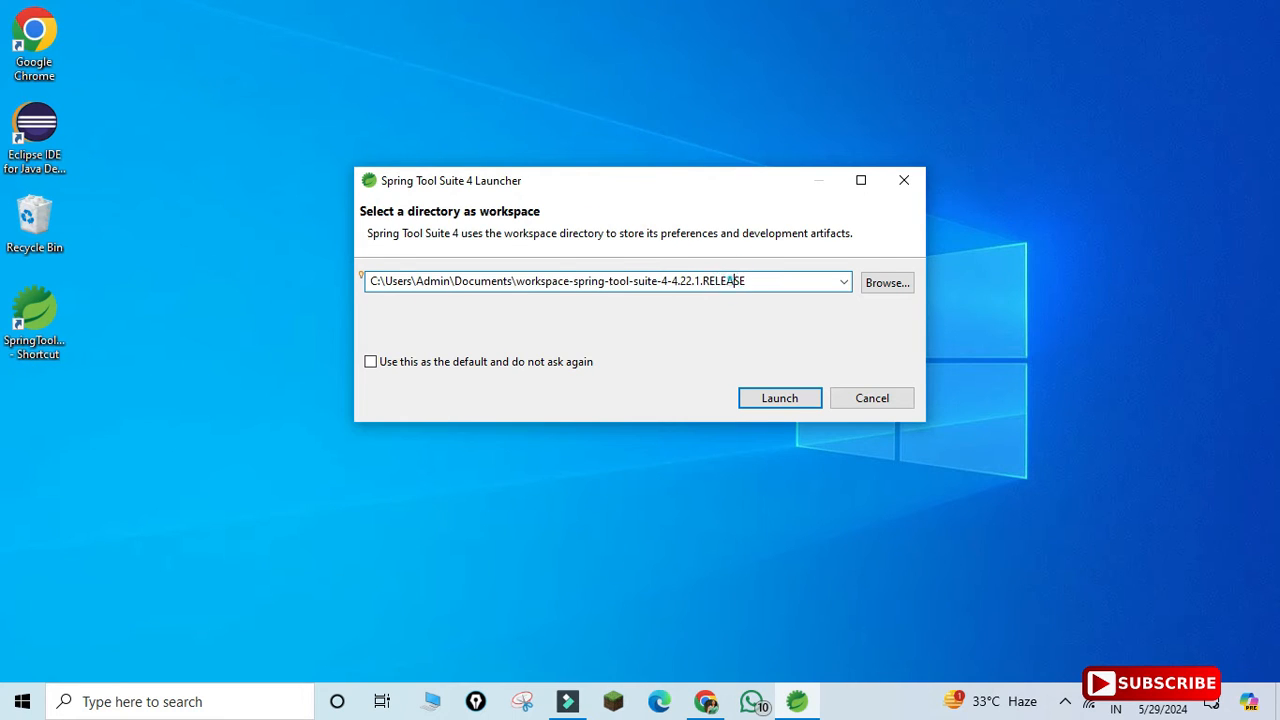
left_click_drag(746, 281, 630, 281)
key("BackSpace")
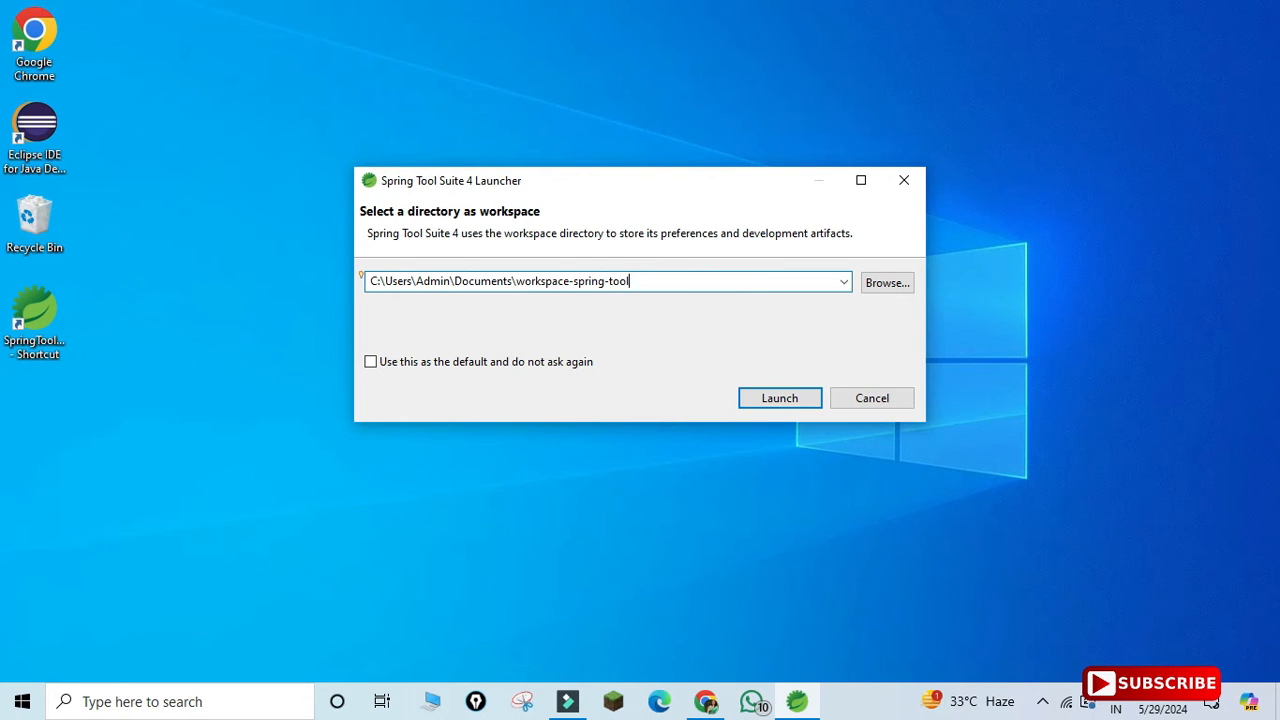
double_click(470, 281)
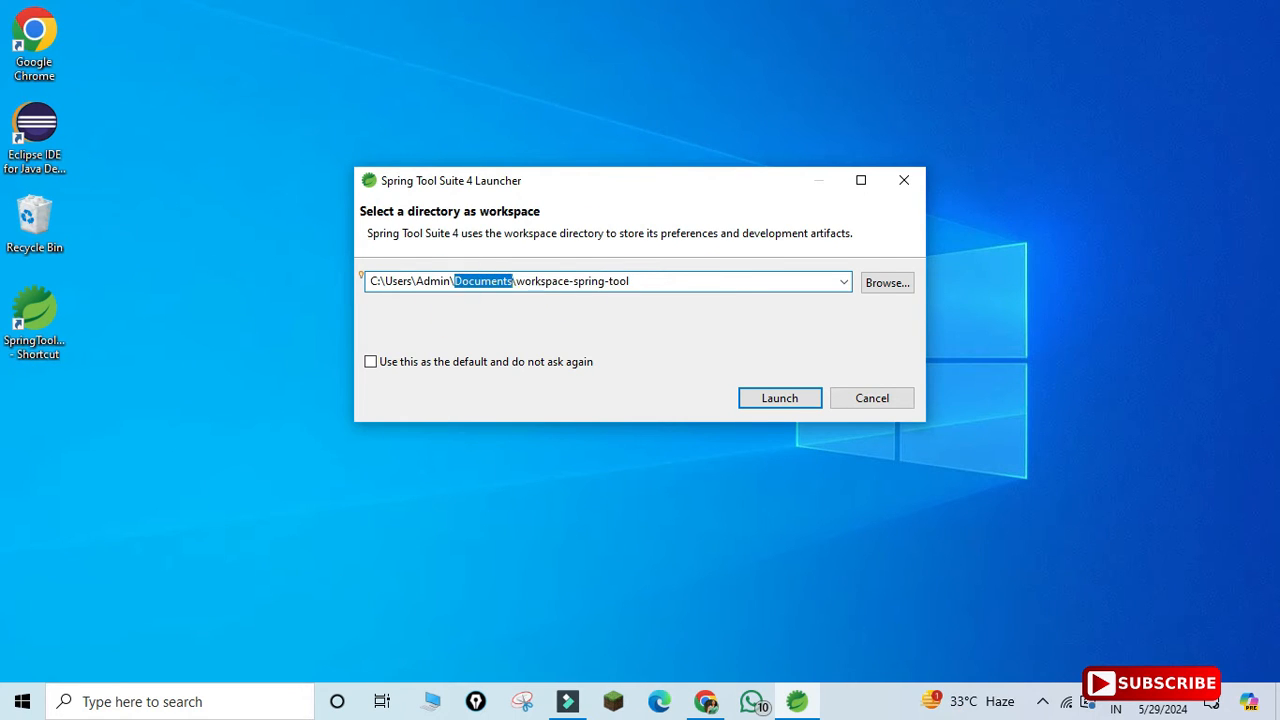
left_click(780, 400)
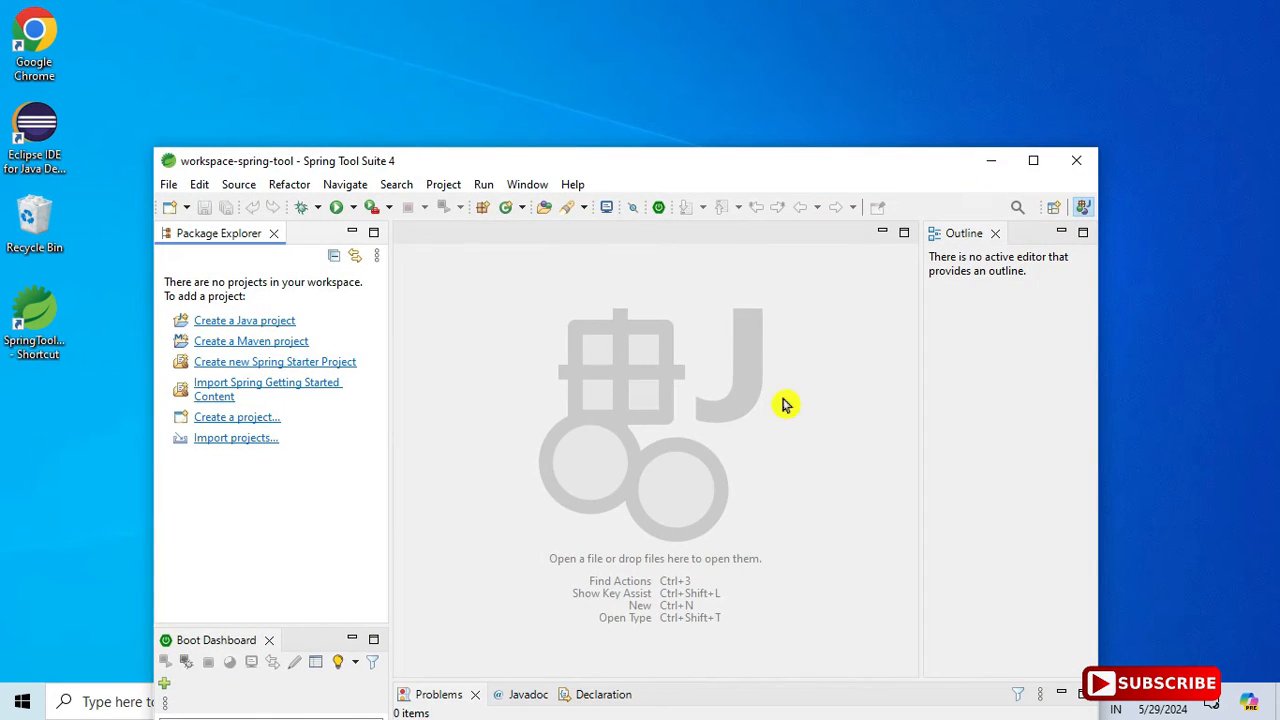
Maximize the Spring Tool Suite window and exclude Spring Tool Suite 4 from Windows Defender scanning.
left_click(1033, 161)
left_click(416, 306)
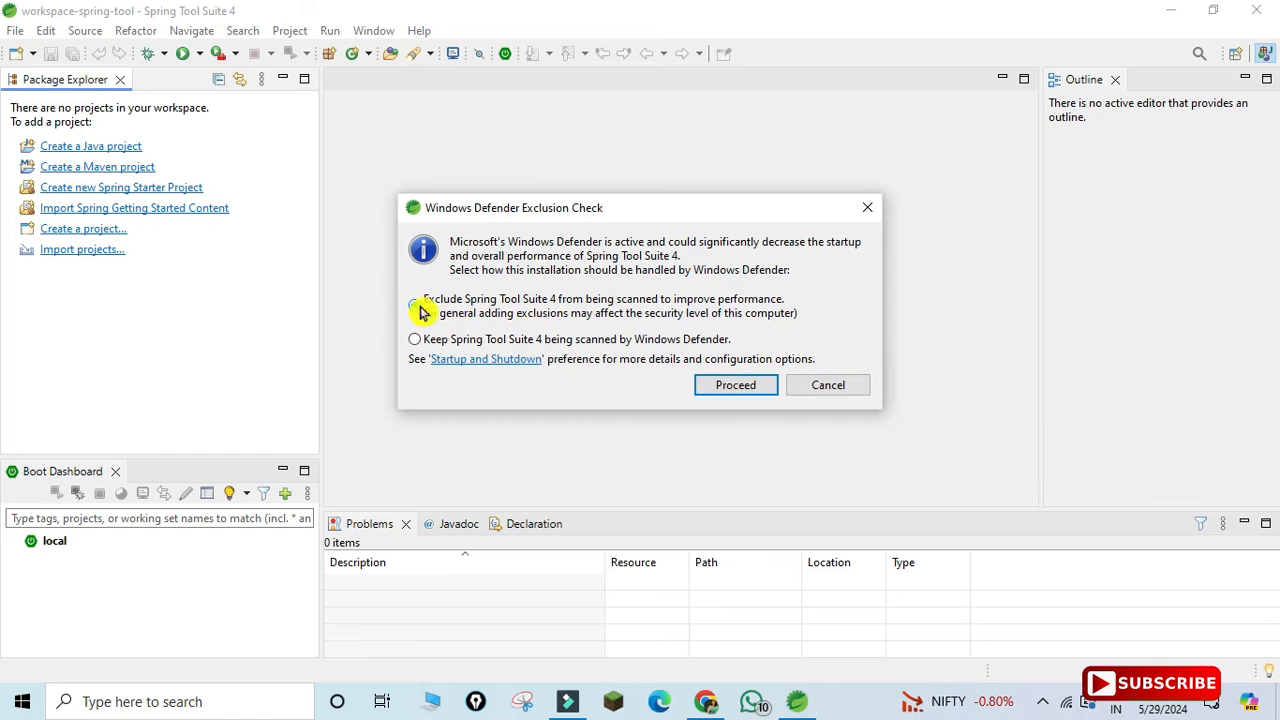
left_click(736, 386)
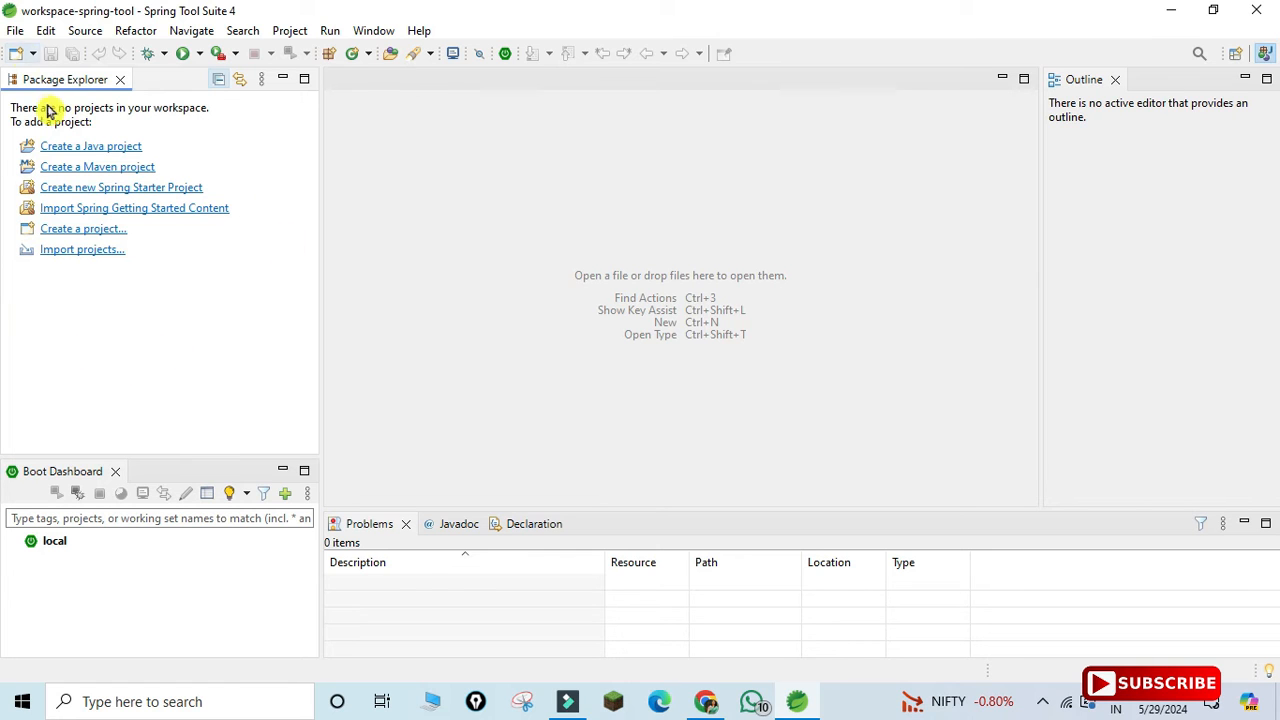
left_click(15, 31)
mouse_move(27, 60)
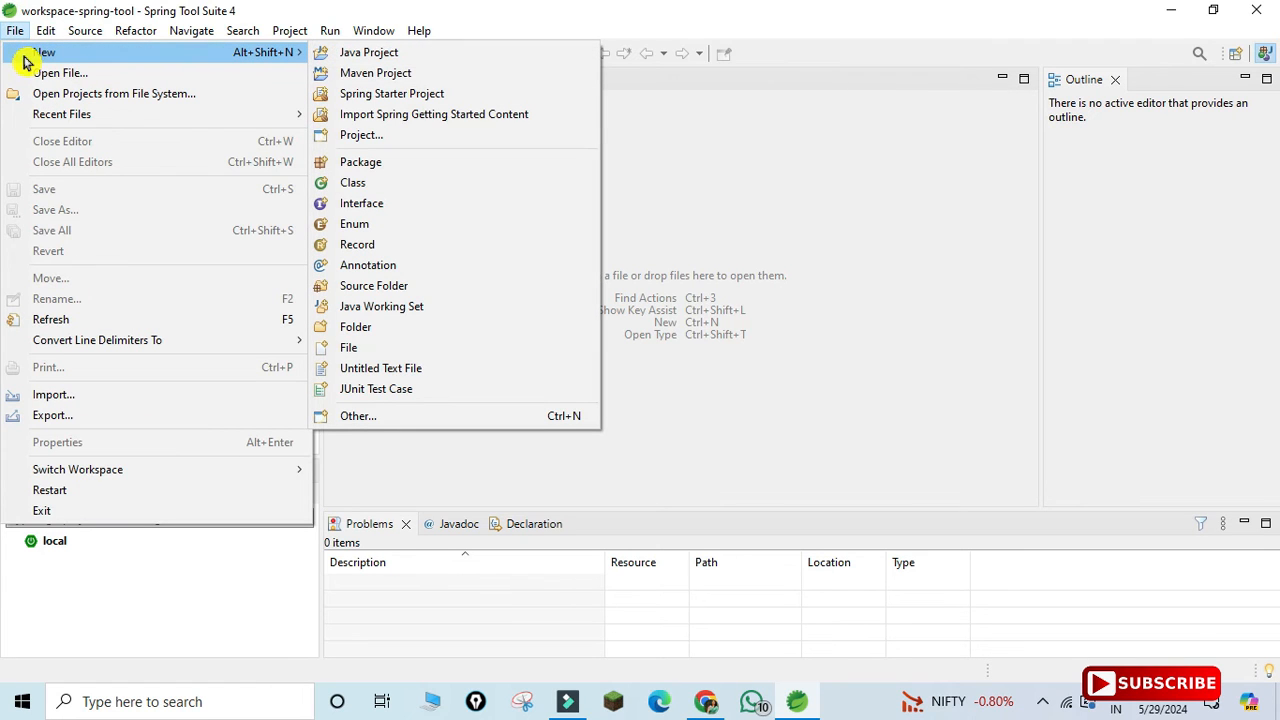
left_click(870, 229)
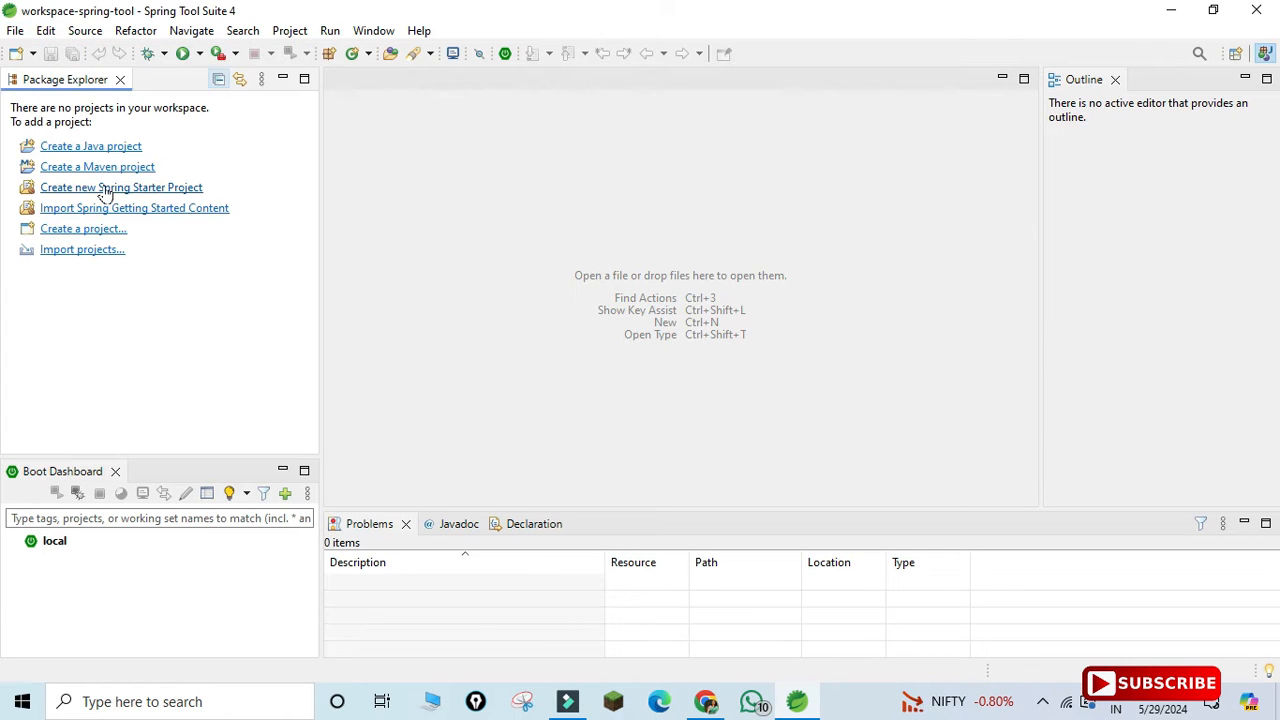
Begin a new Spring Starter Project, name it HelloDemo and keep the default location enabled.
left_click(105, 190)
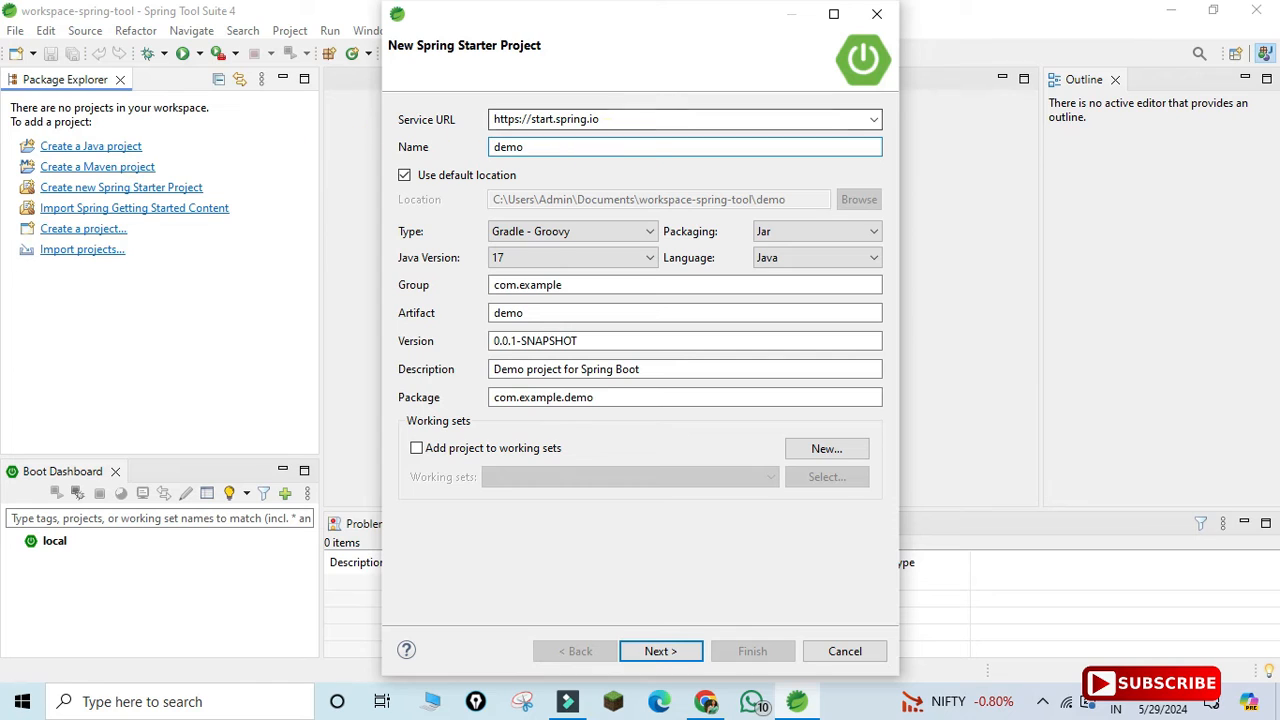
left_click(643, 116)
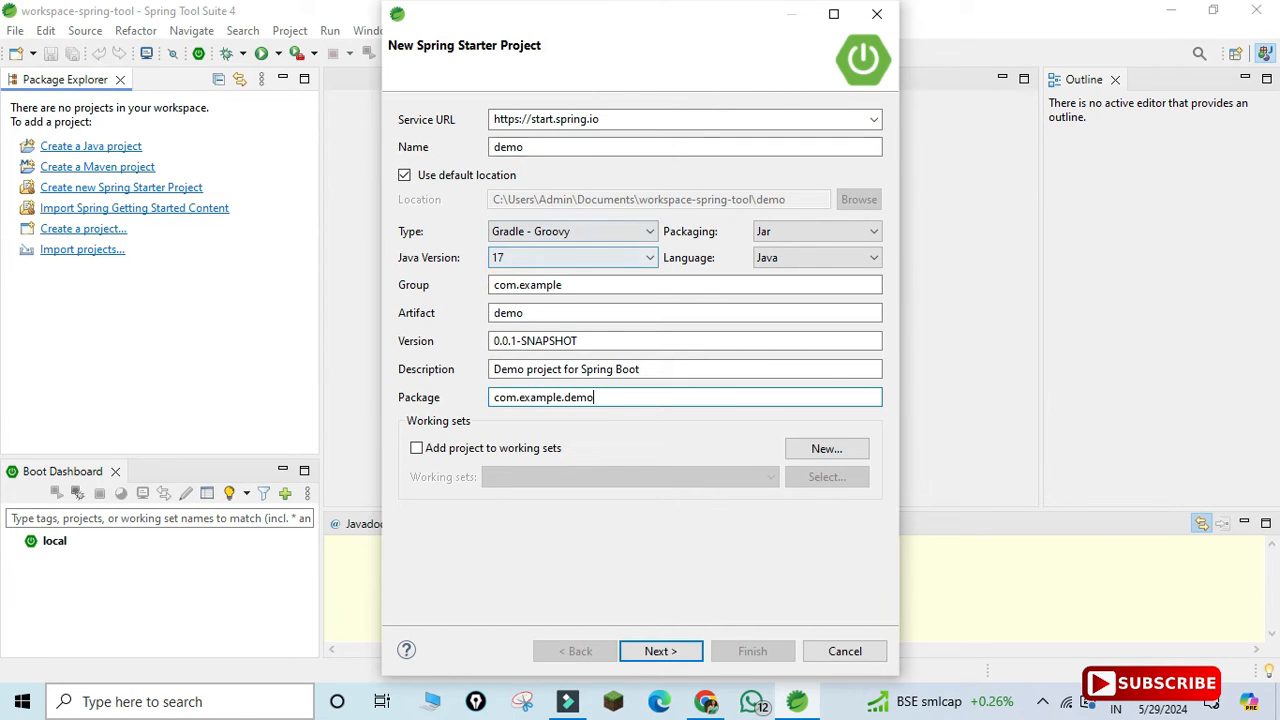
left_click(620, 117)
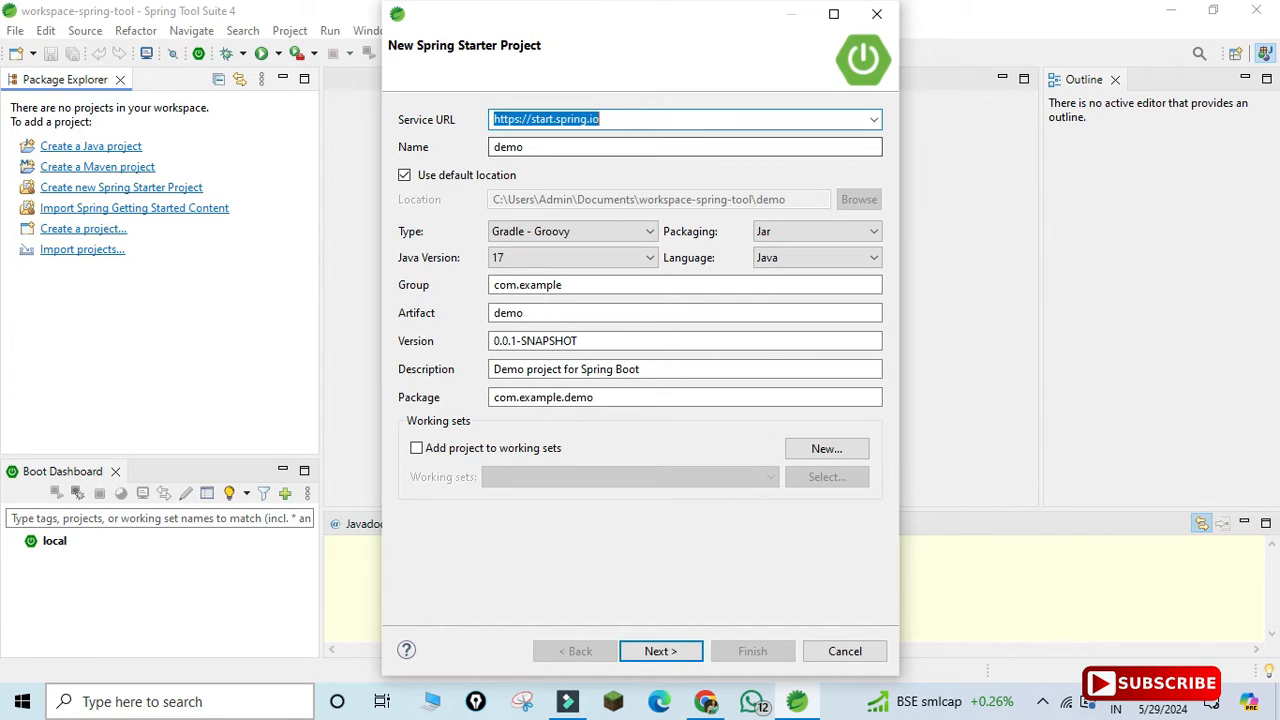
left_click(575, 145)
double_click(580, 147)
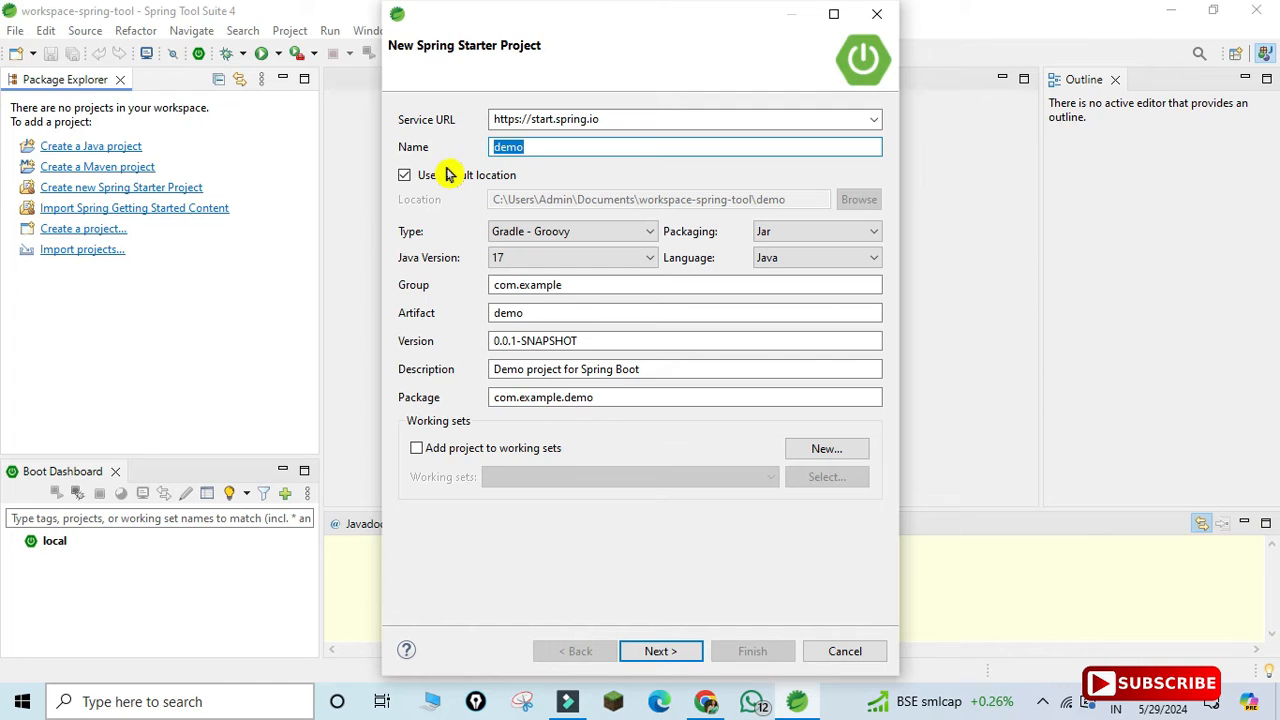
type("HelloDemo")
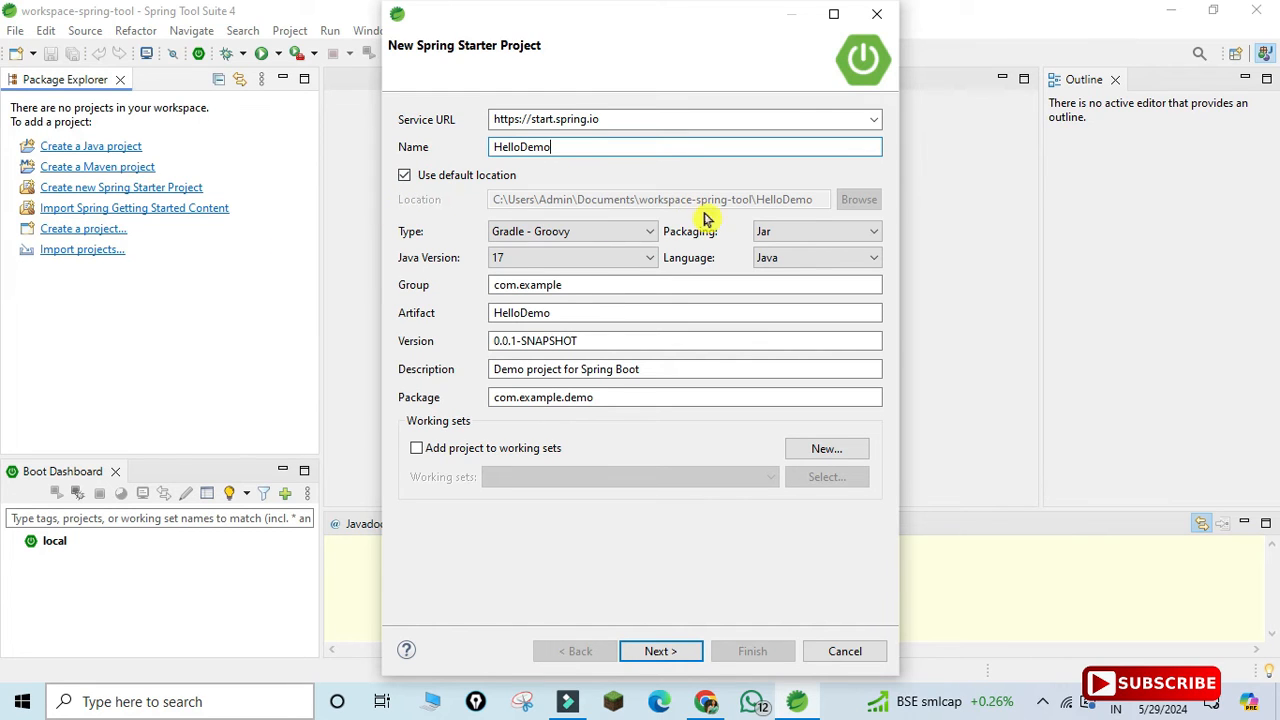
left_click(455, 181)
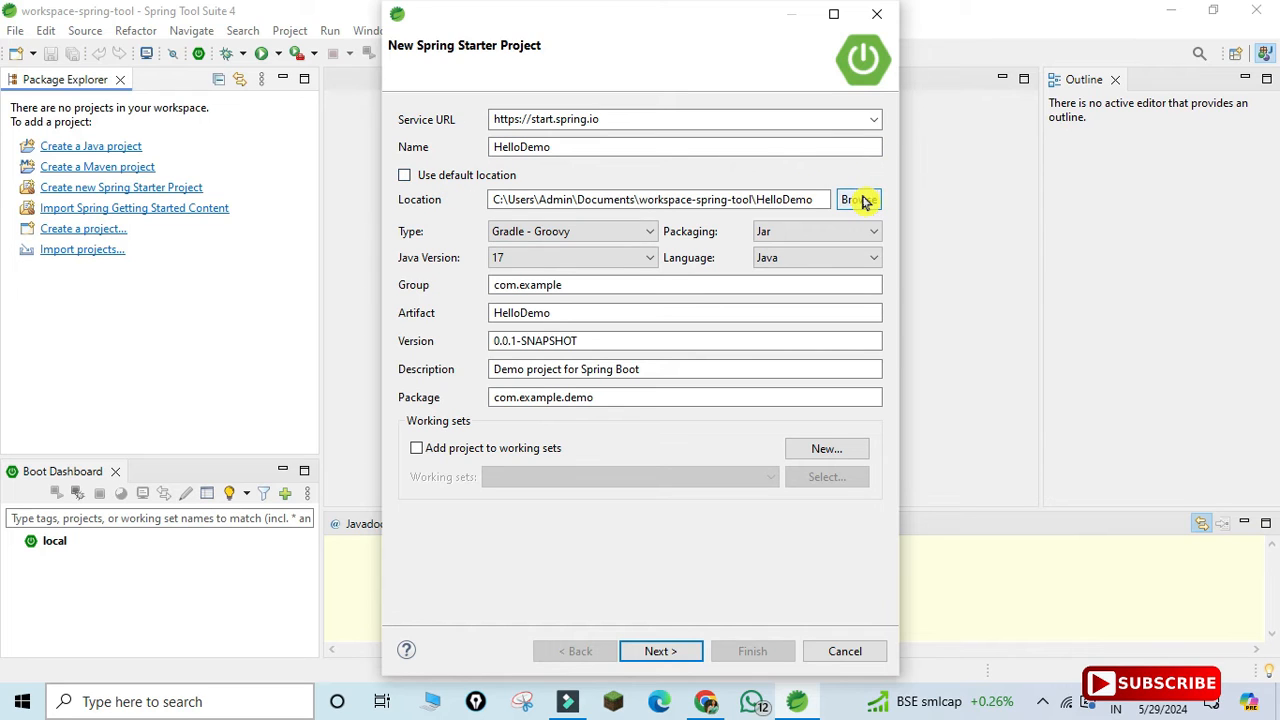
left_click(468, 176)
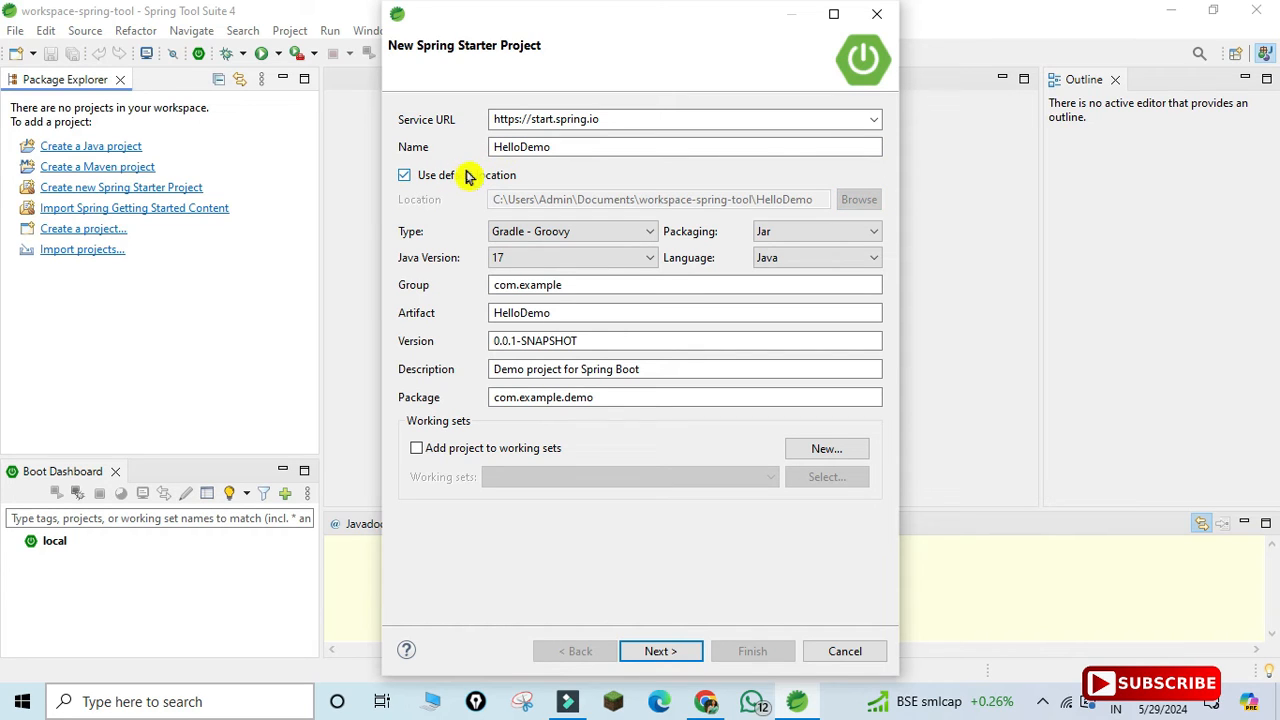
Set the project type to Maven, packaging to Jar, Java version to 17 and language to Java.
left_click(648, 238)
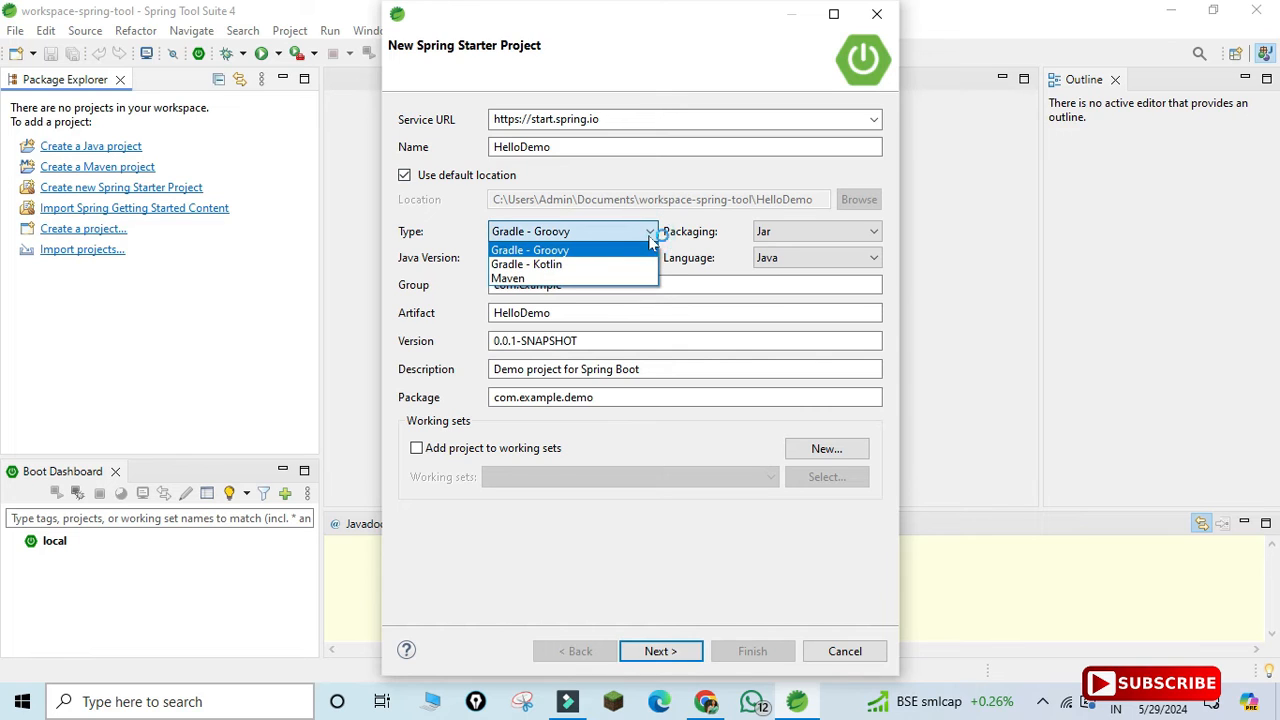
left_click(617, 281)
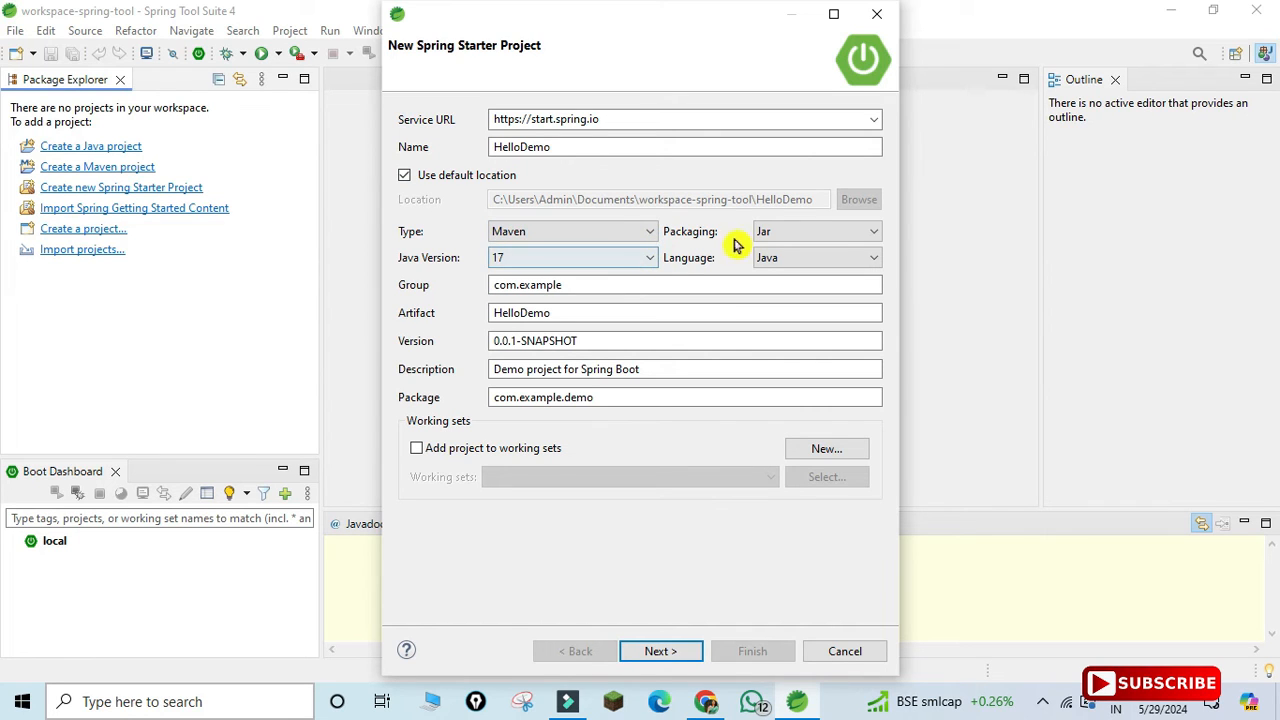
left_click(862, 242)
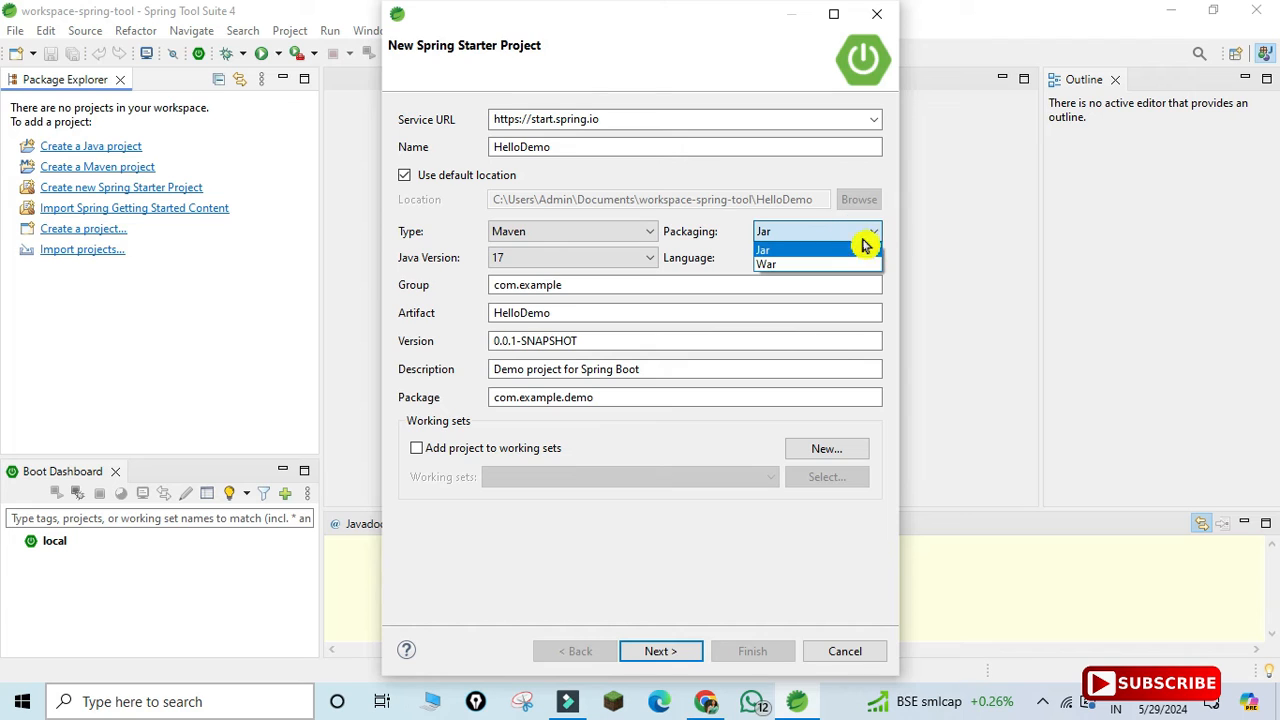
left_click(860, 250)
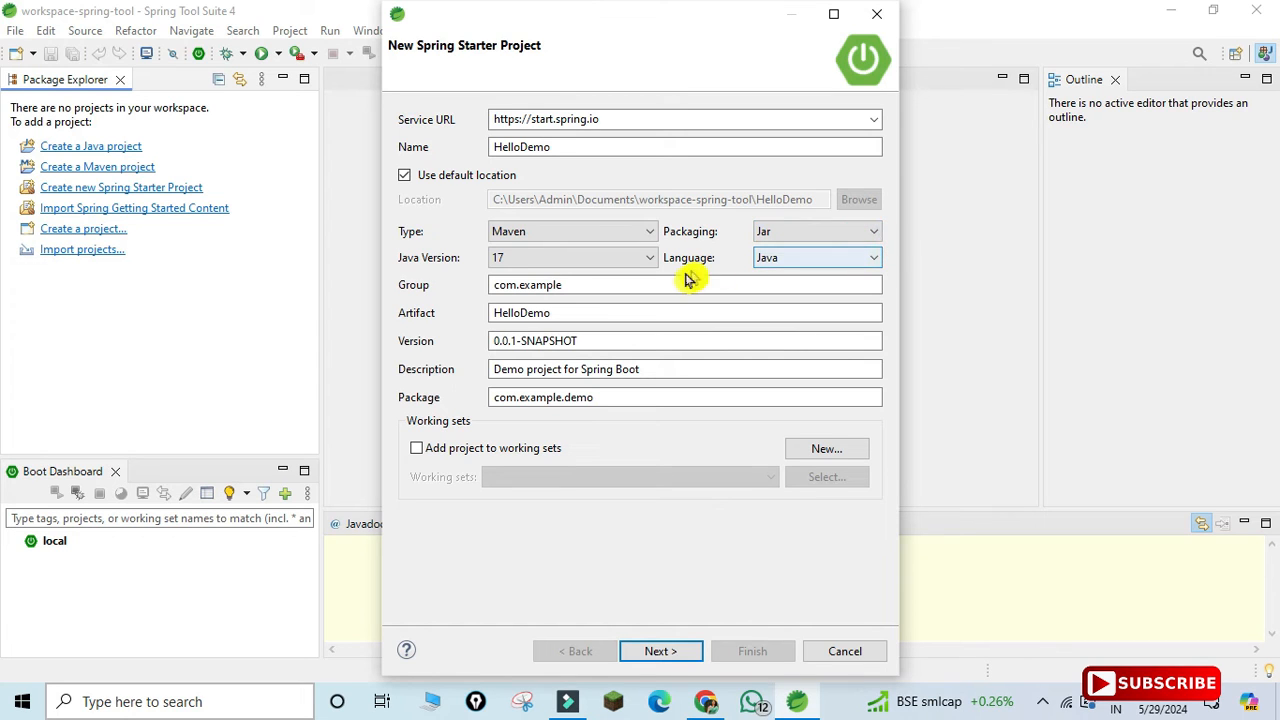
left_click(645, 259)
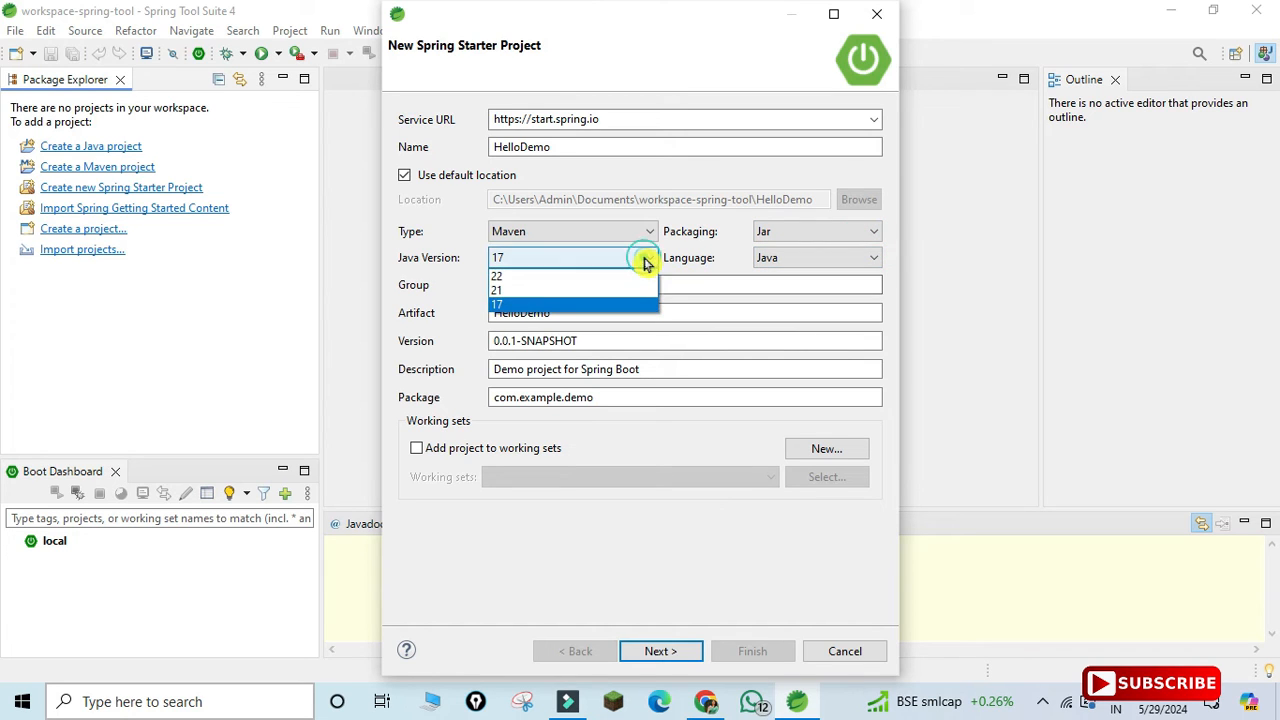
left_click(598, 306)
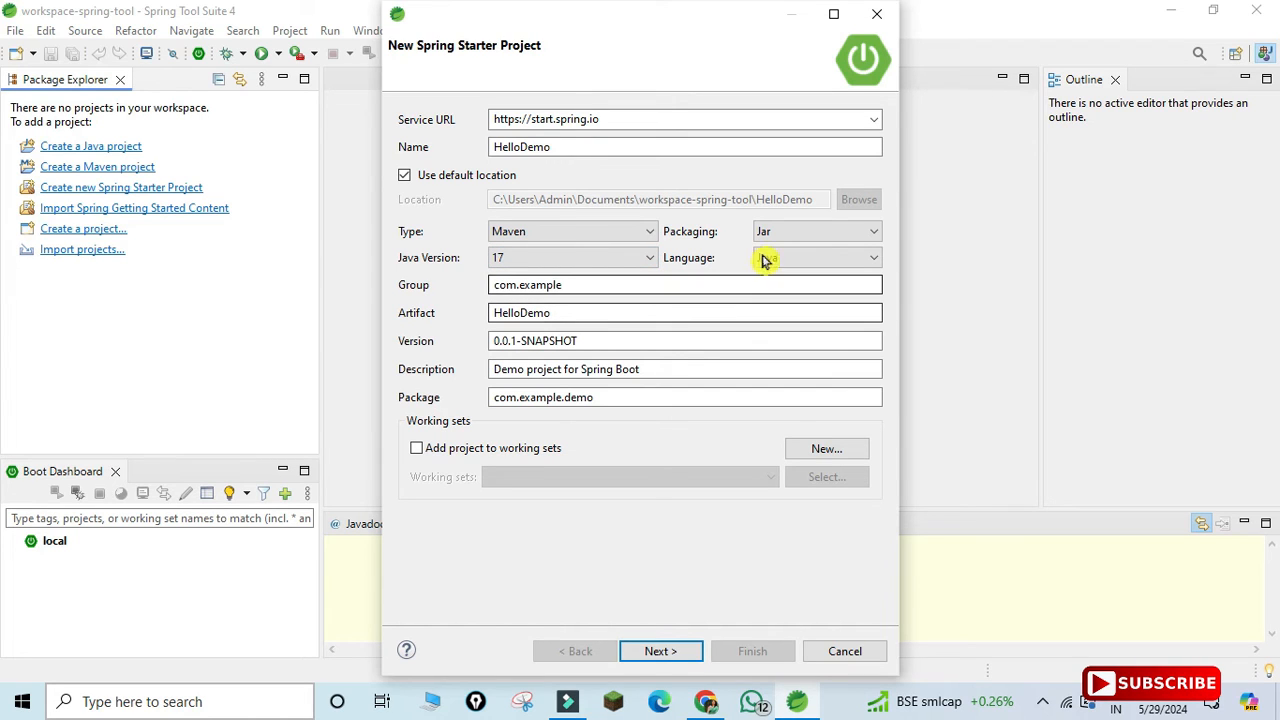
left_click(860, 266)
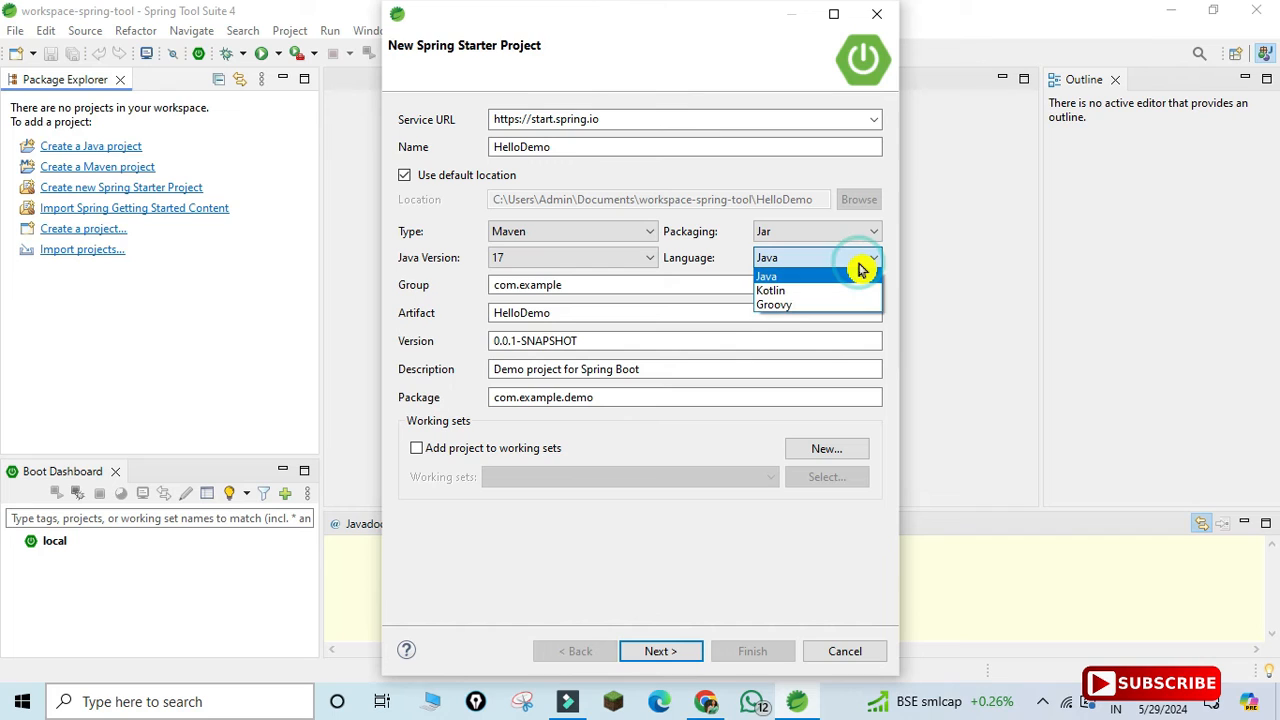
left_click(858, 264)
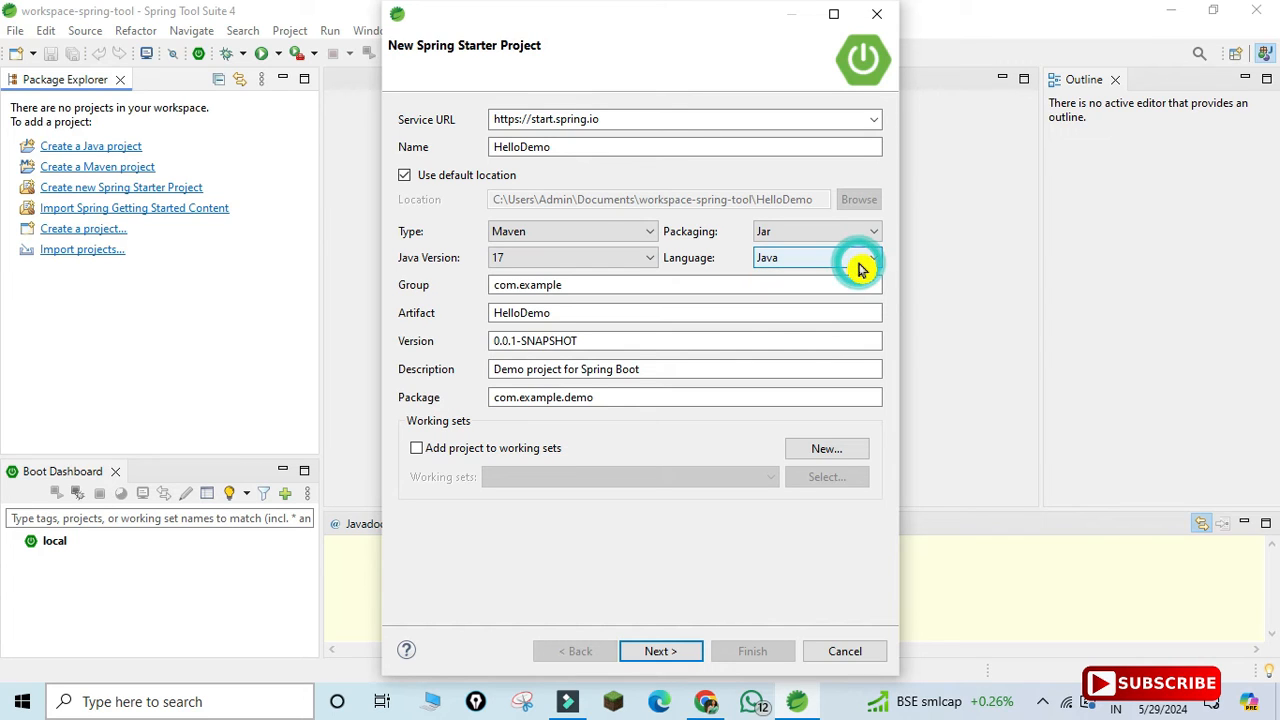
Change the project's package name to com.cscorner, leaving the group and description as they are.
left_click(600, 285)
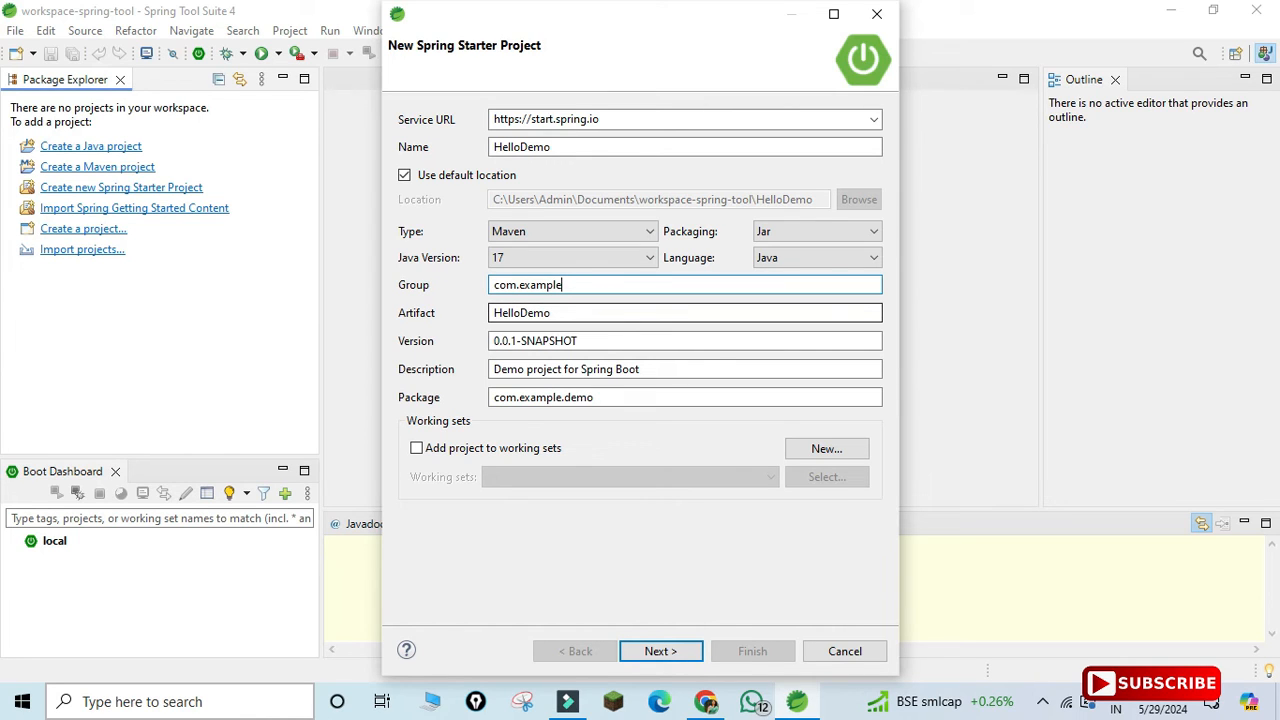
left_click_drag(643, 369, 493, 369)
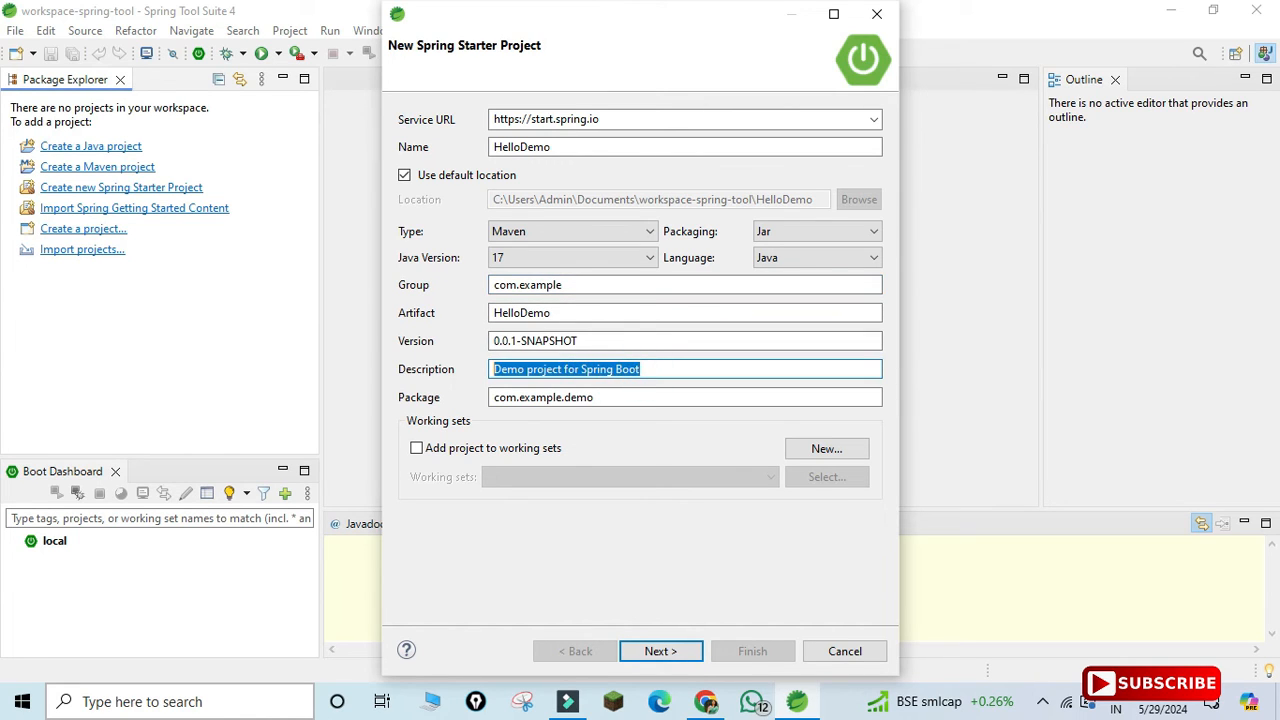
left_click(609, 397)
left_click_drag(609, 397, 519, 397)
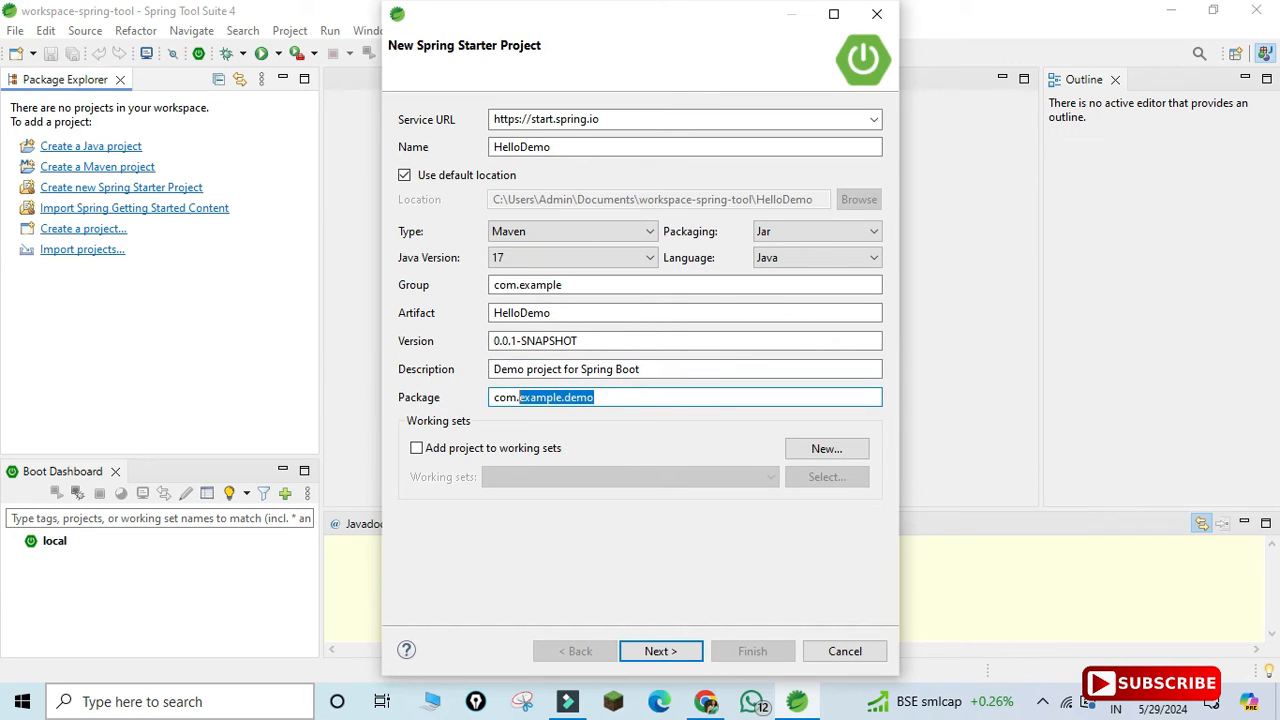
type("cscorner")
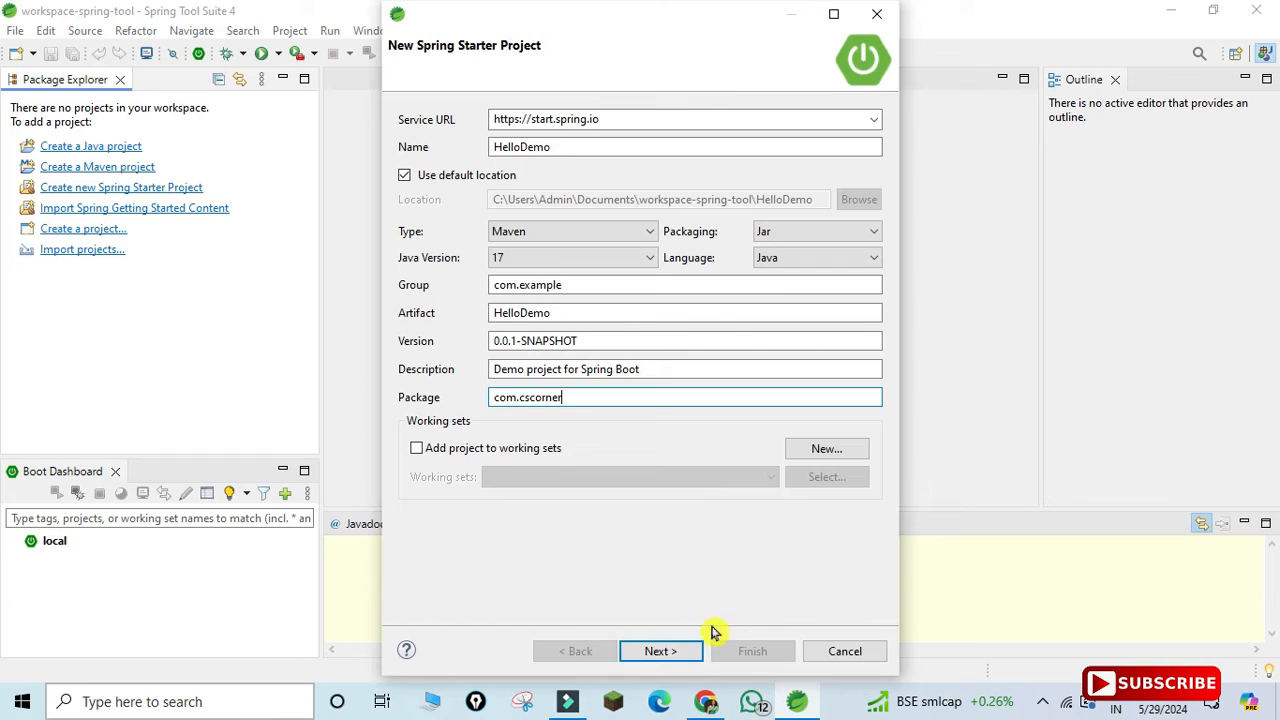
Proceed to the project dependencies and choose Spring Boot version 3.3.0.
left_click(651, 655)
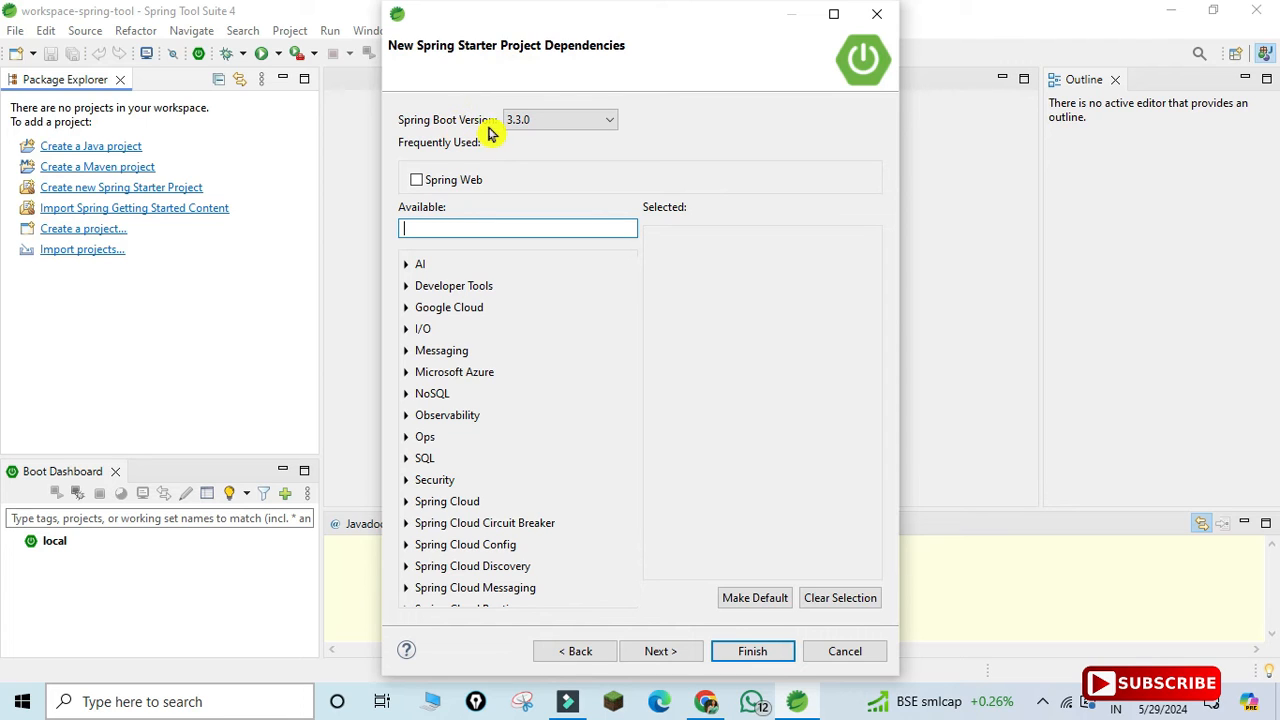
left_click(535, 124)
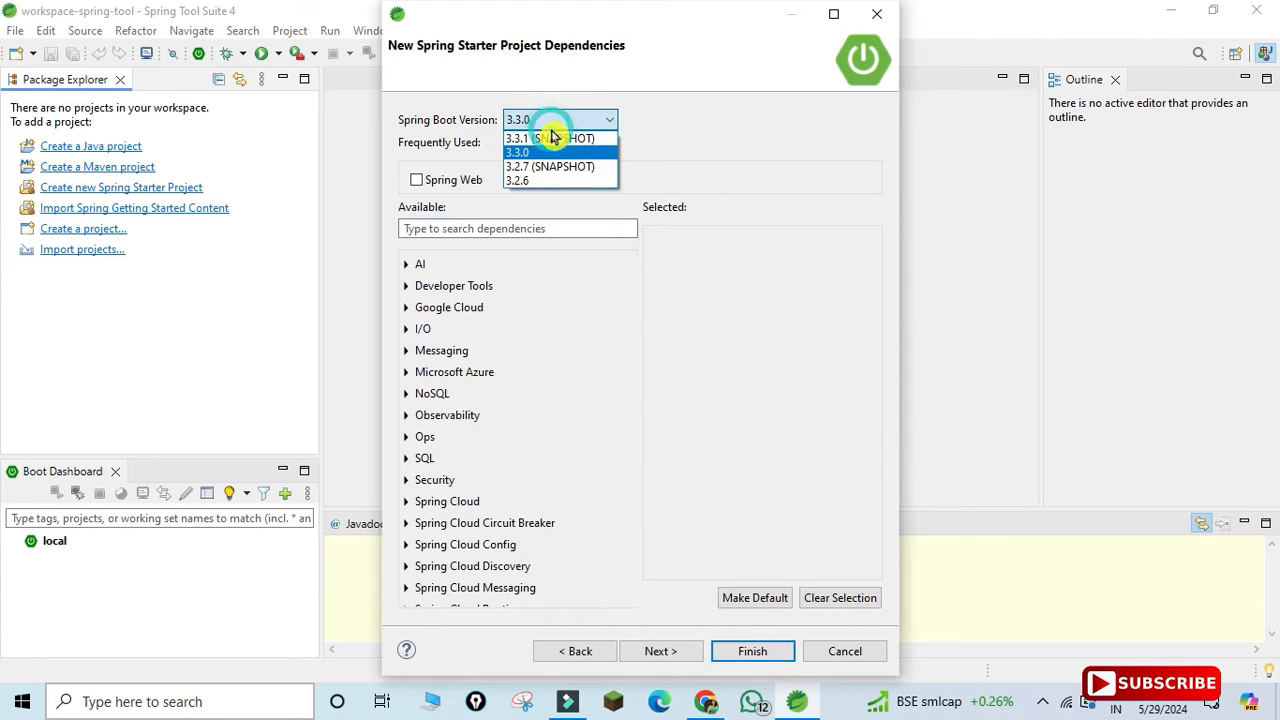
left_click(588, 155)
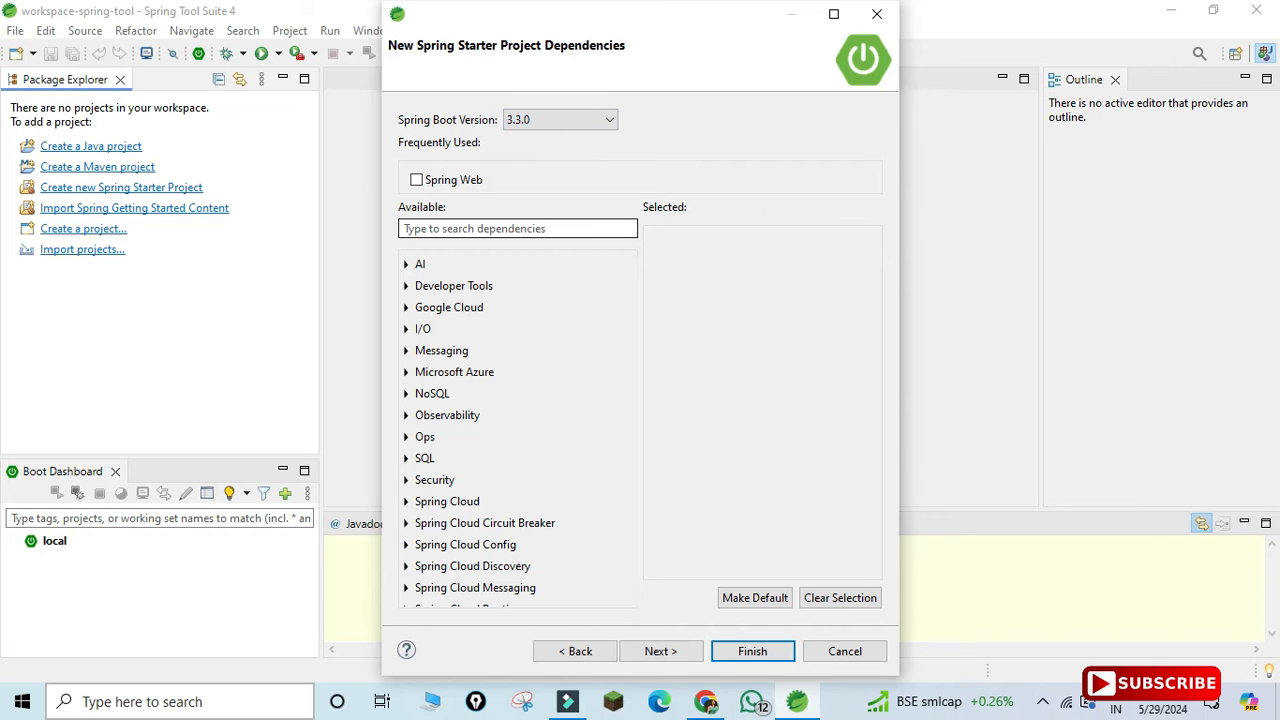
Search the available dependencies for jdbc, nosql and web, and read the description of Spring Web.
left_click(518, 228)
type("jdbc")
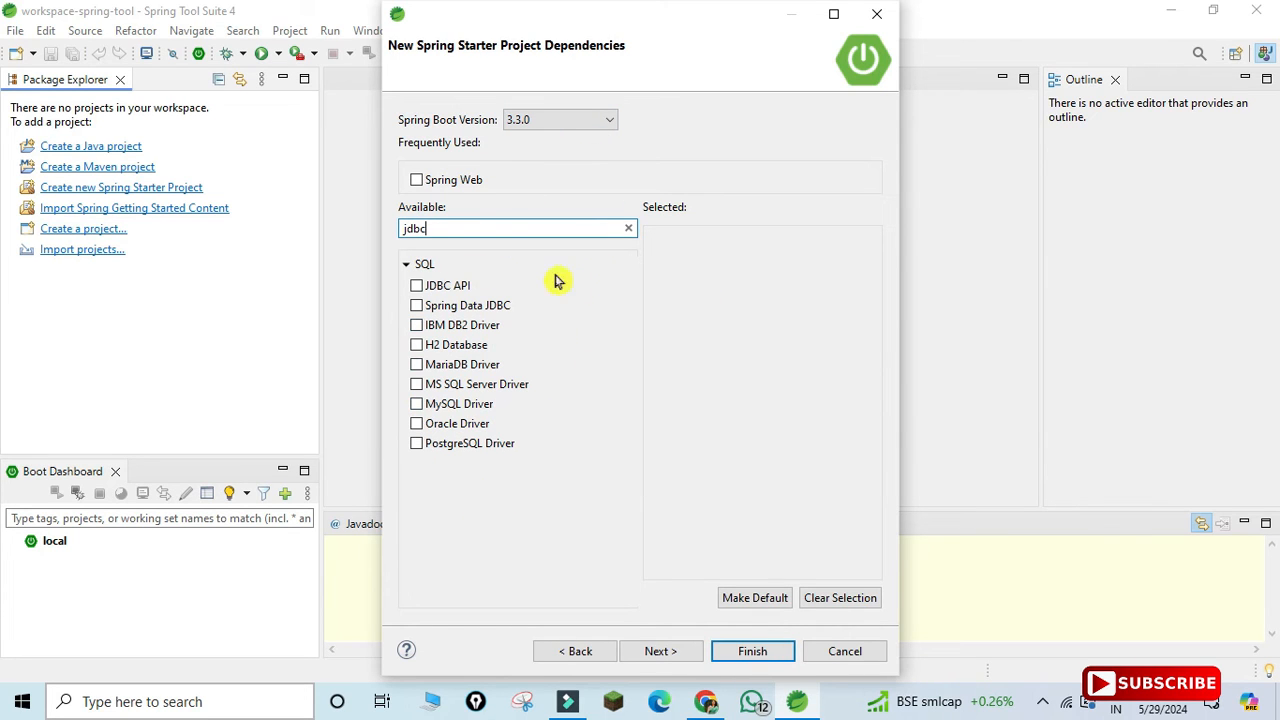
key("BackSpace")
key("BackSpace")
key("BackSpace")
key("BackSpace")
type("nosql")
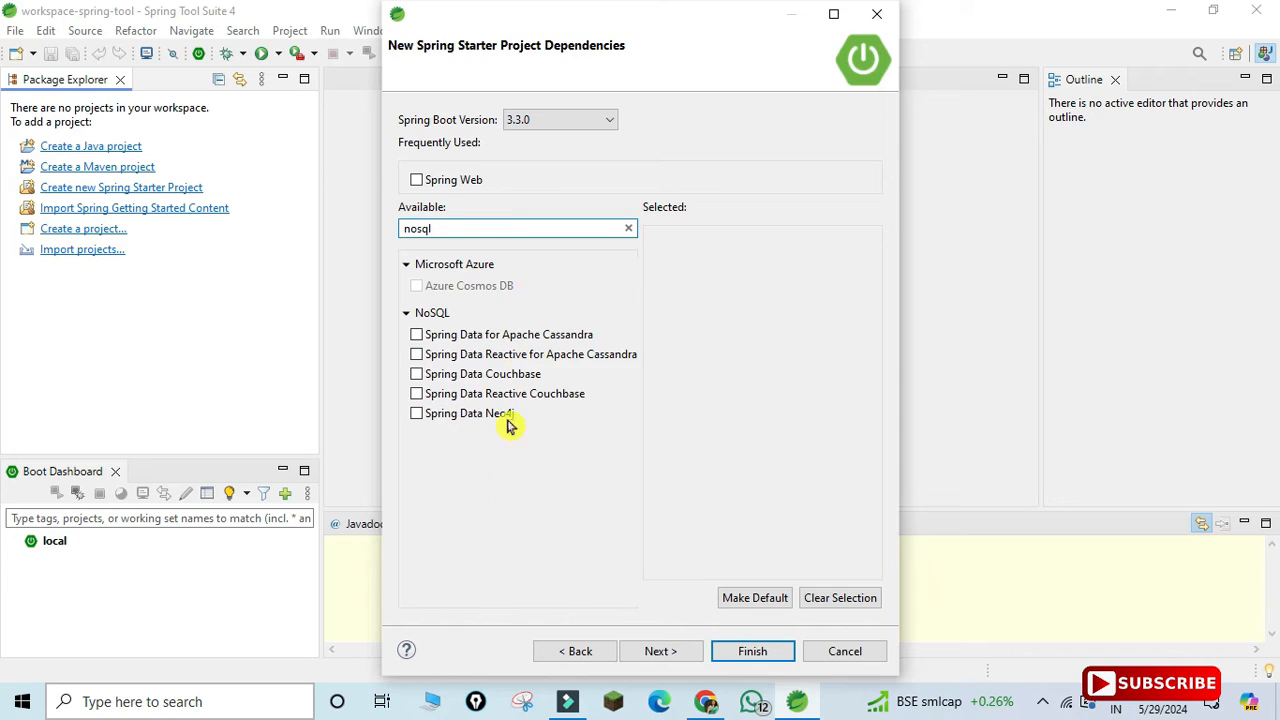
left_click(628, 228)
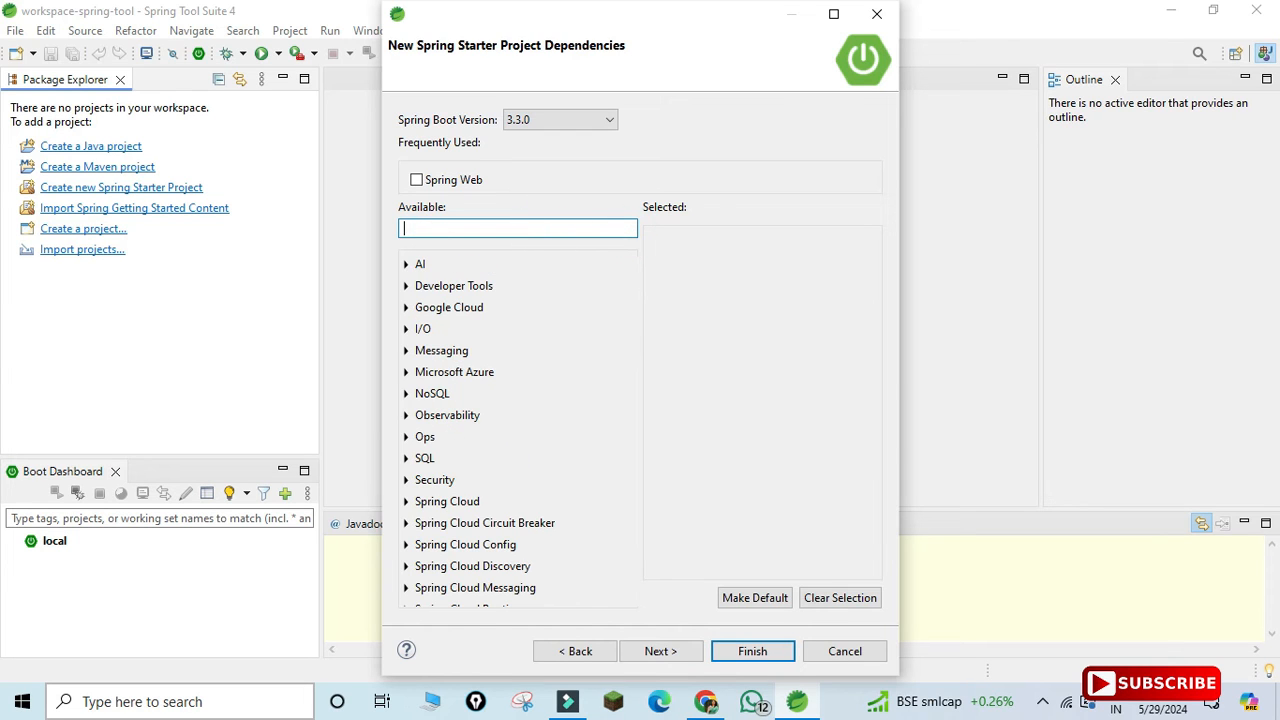
type("web")
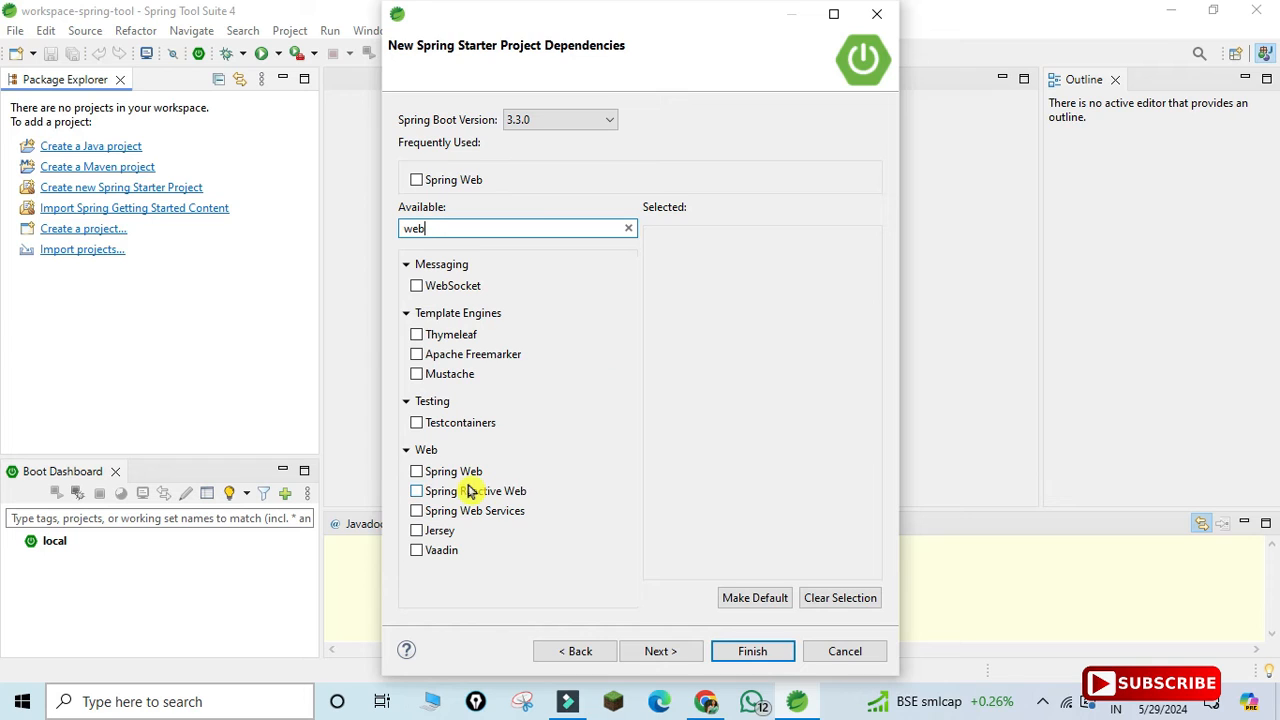
mouse_move(468, 483)
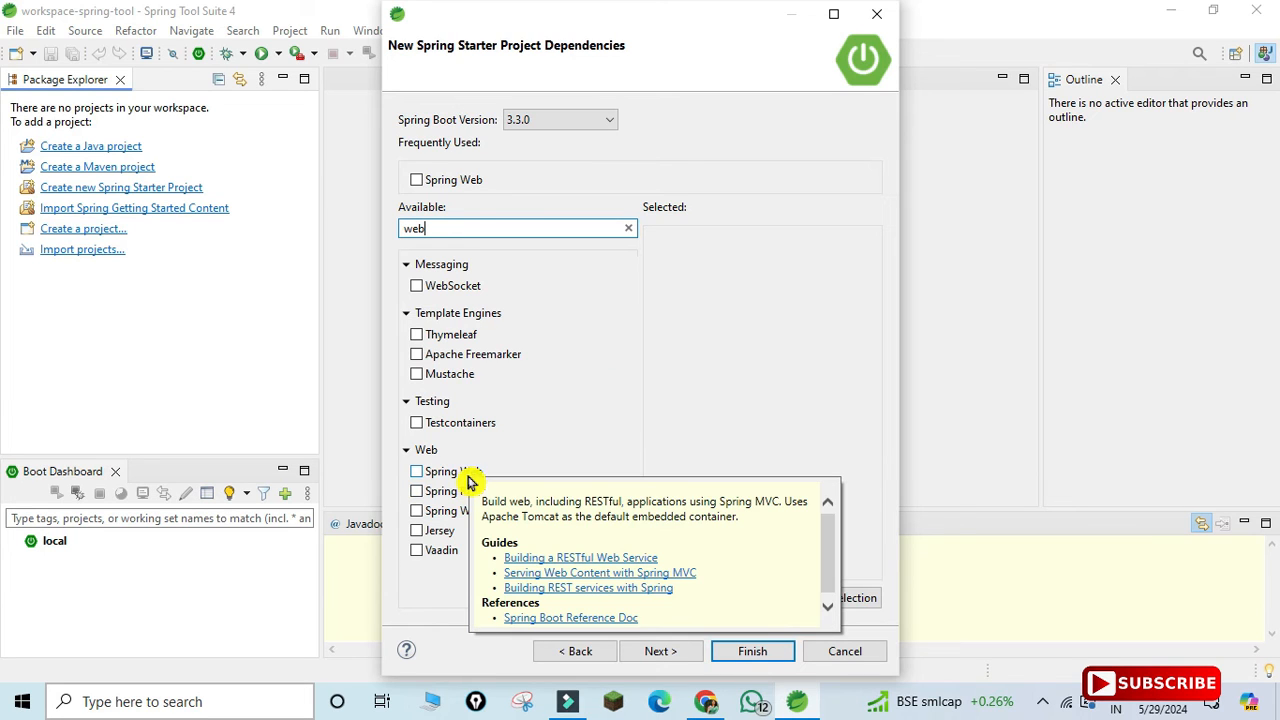
Clear the dependency search and finish creating the HelloDemo project without adding any dependencies.
left_click(628, 228)
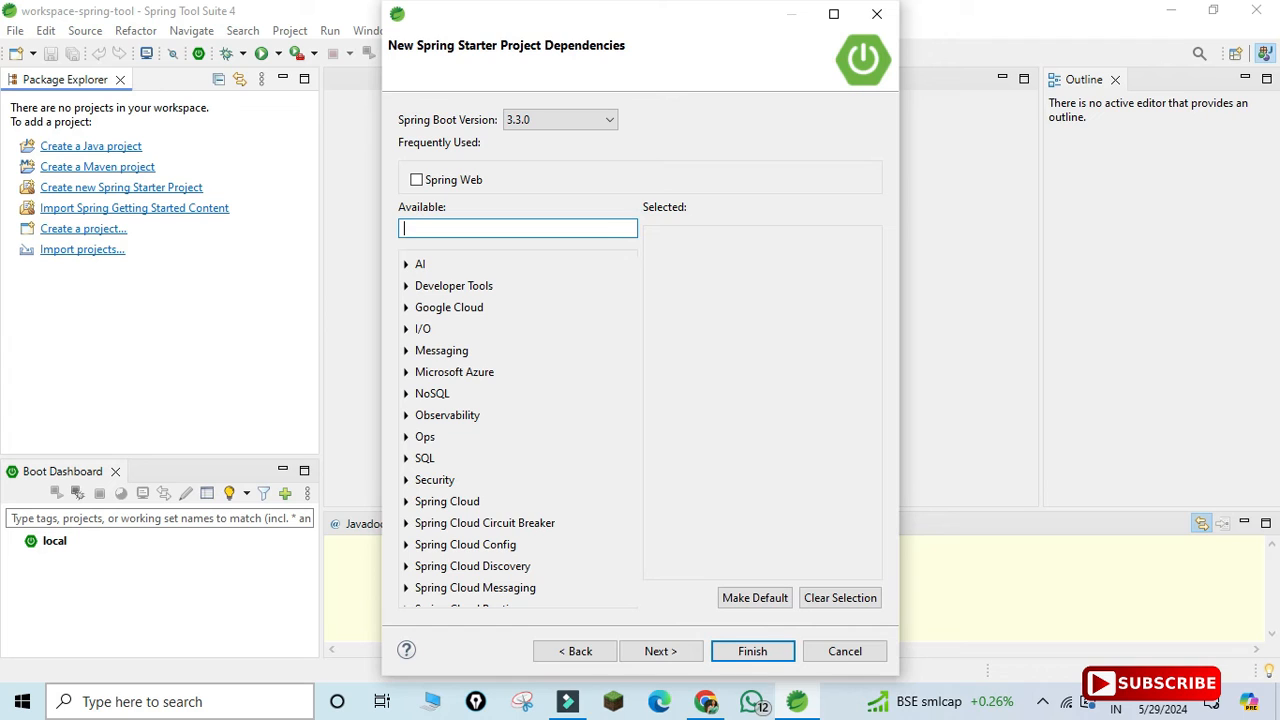
left_click(662, 651)
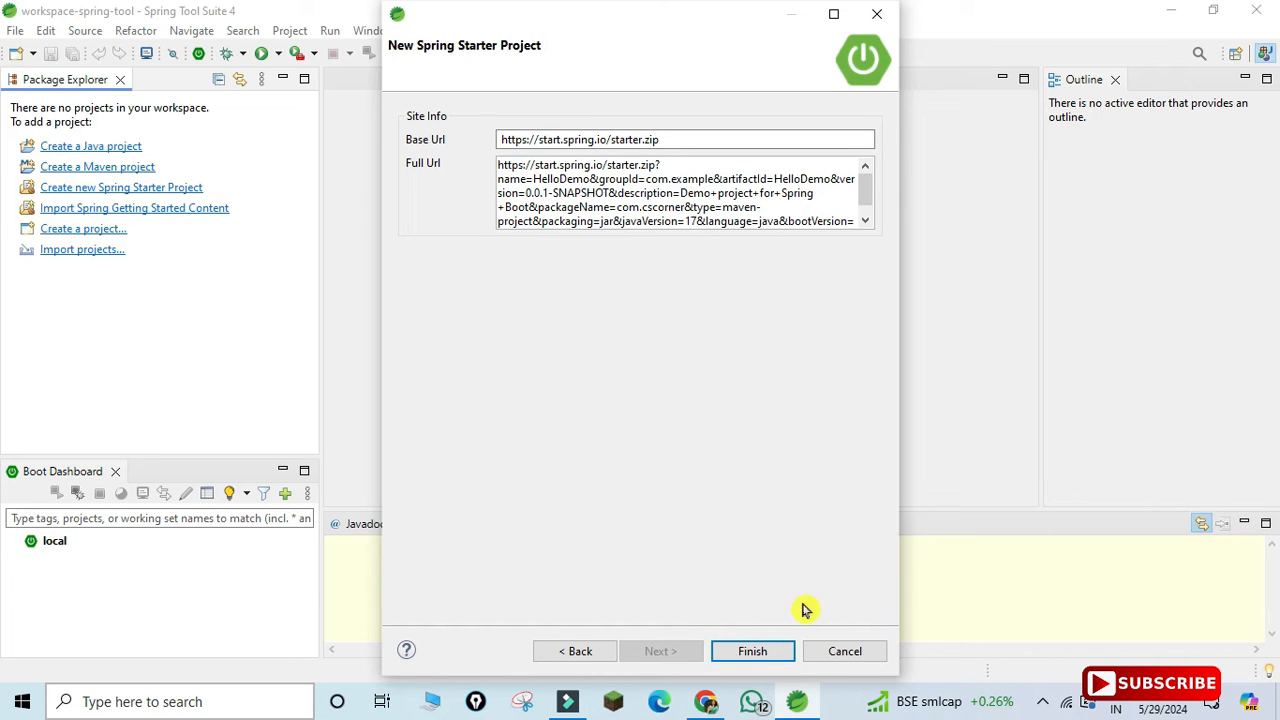
left_click(768, 658)
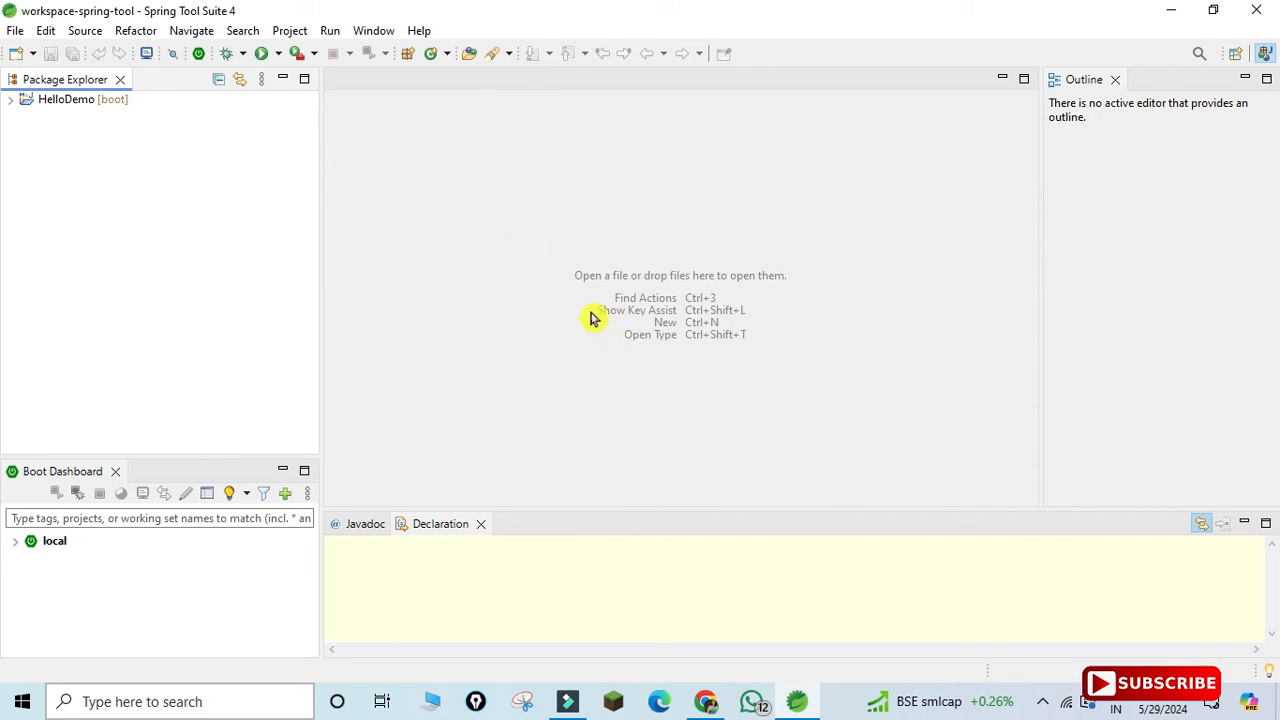
Open HelloDemoApplication.java from the com.cscorner package in src/main/java and unfold its import statements.
left_click(12, 104)
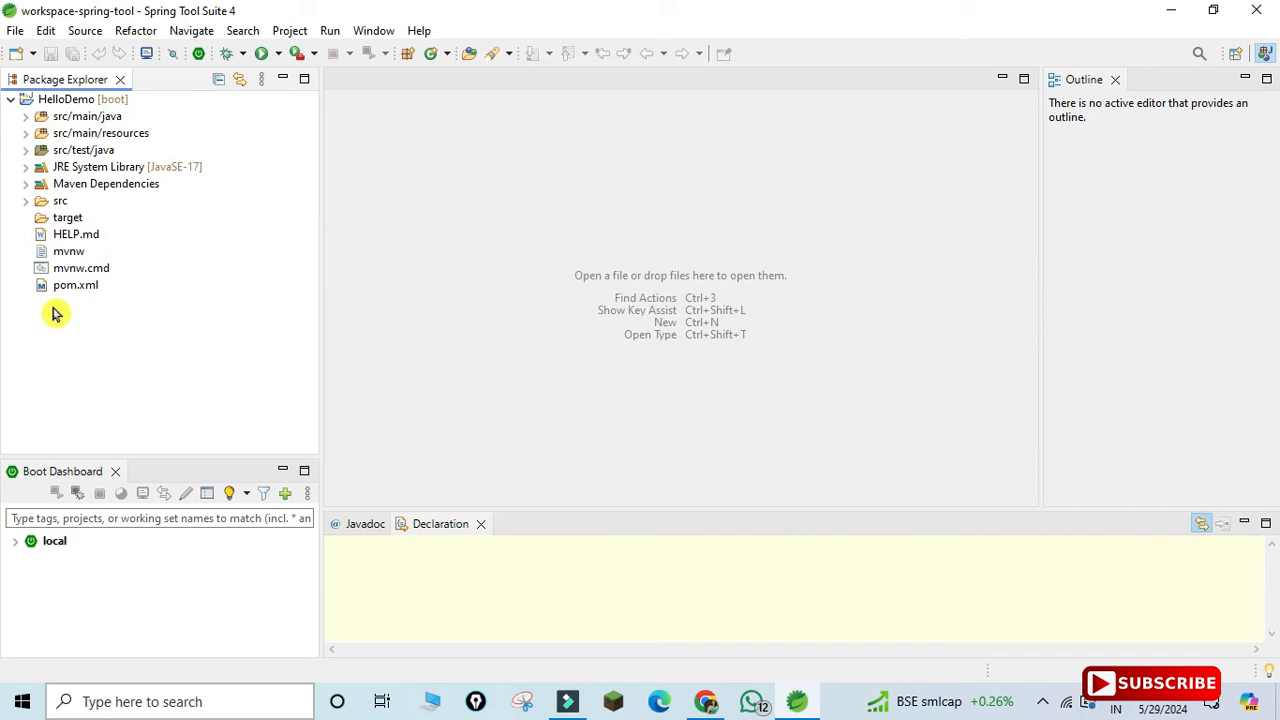
left_click(26, 117)
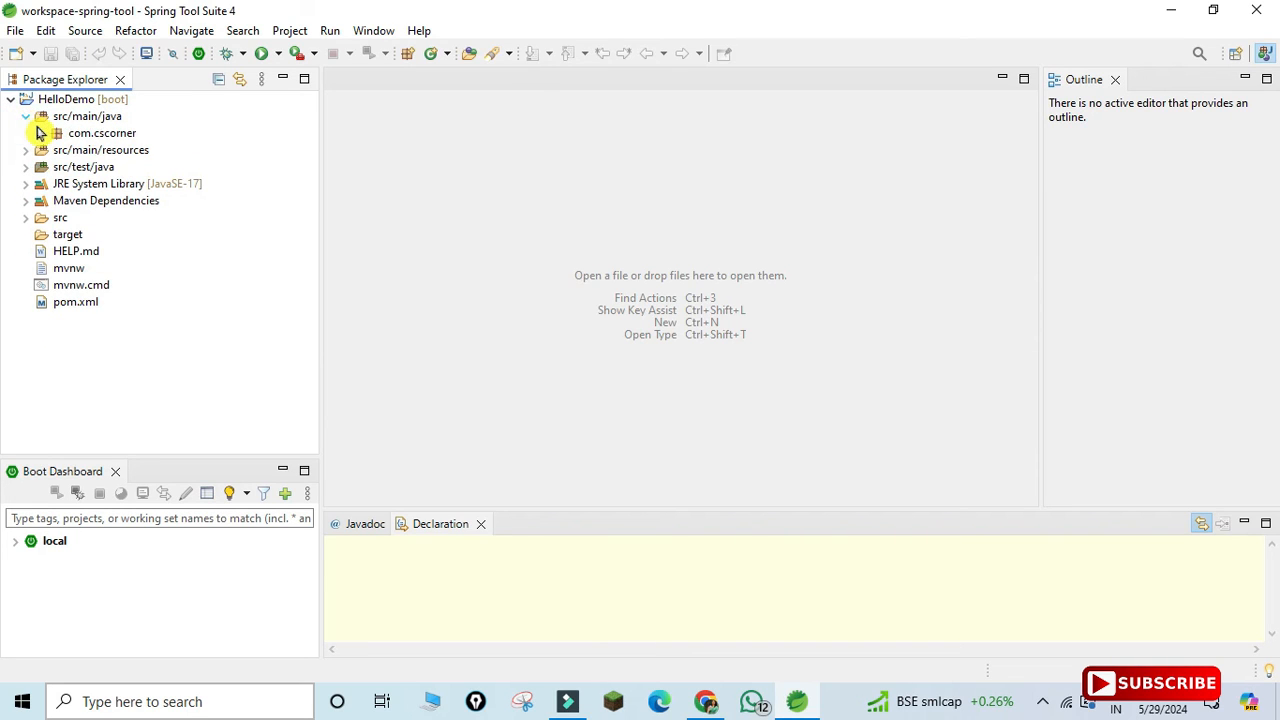
left_click(41, 133)
double_click(189, 157)
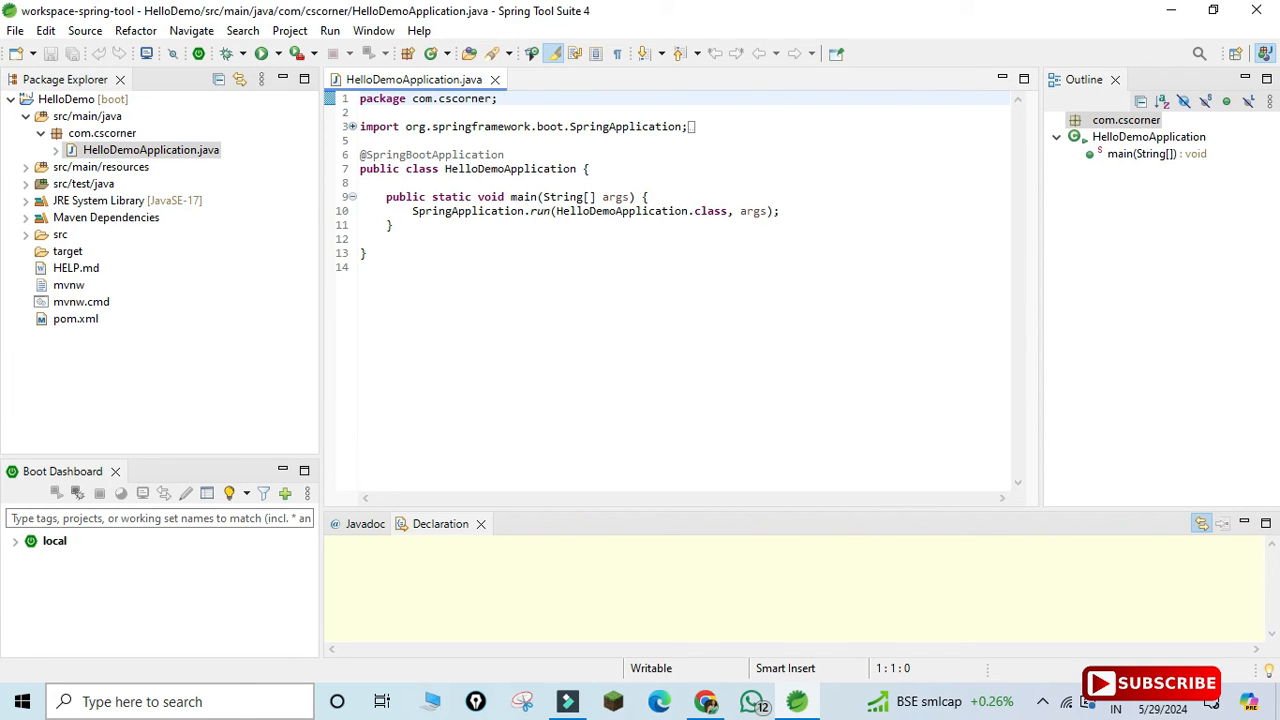
left_click(351, 130)
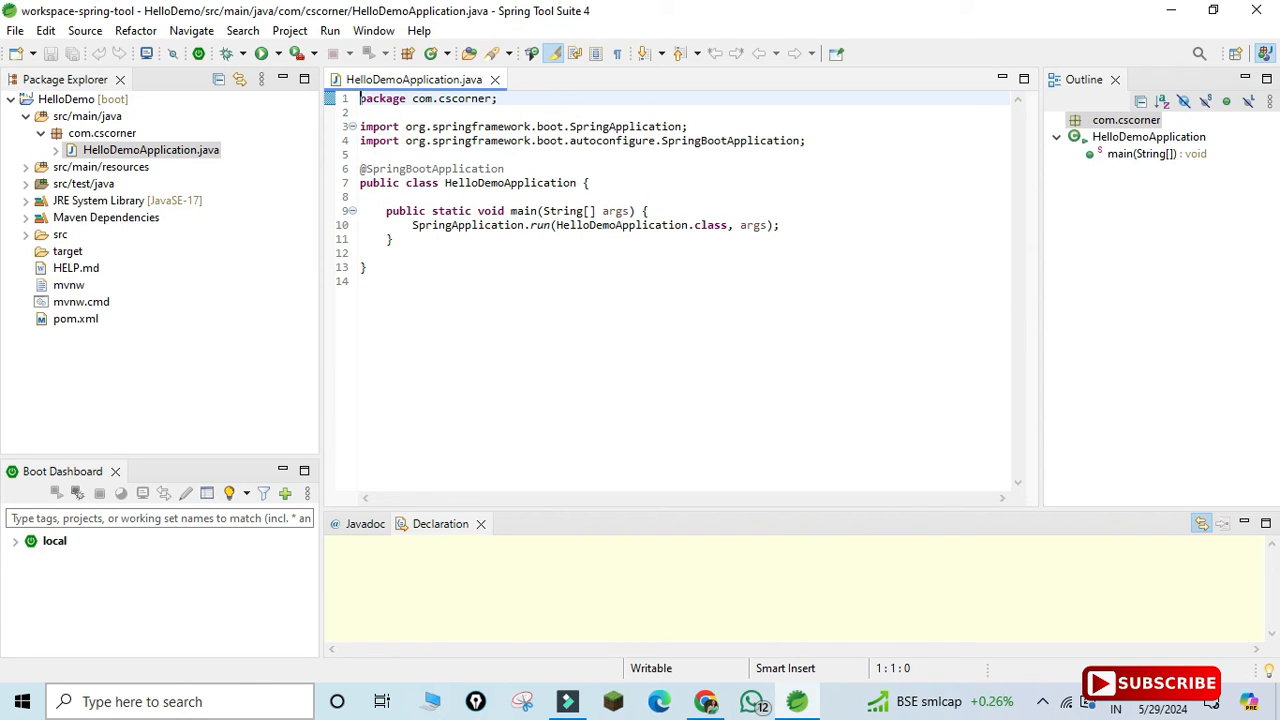
Add System.out.println("Welcome to spring tutorial!"); below the SpringApplication.run line in the main method.
left_click(490, 196)
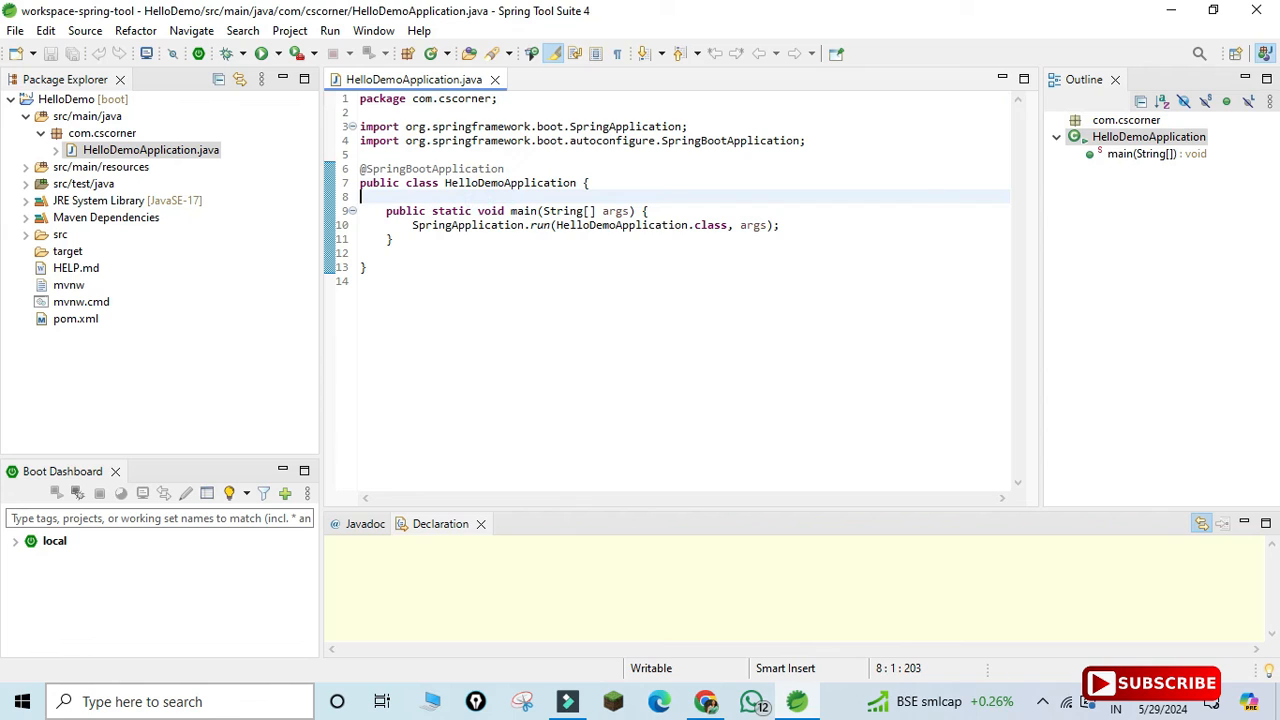
left_click(500, 237)
left_click(848, 227)
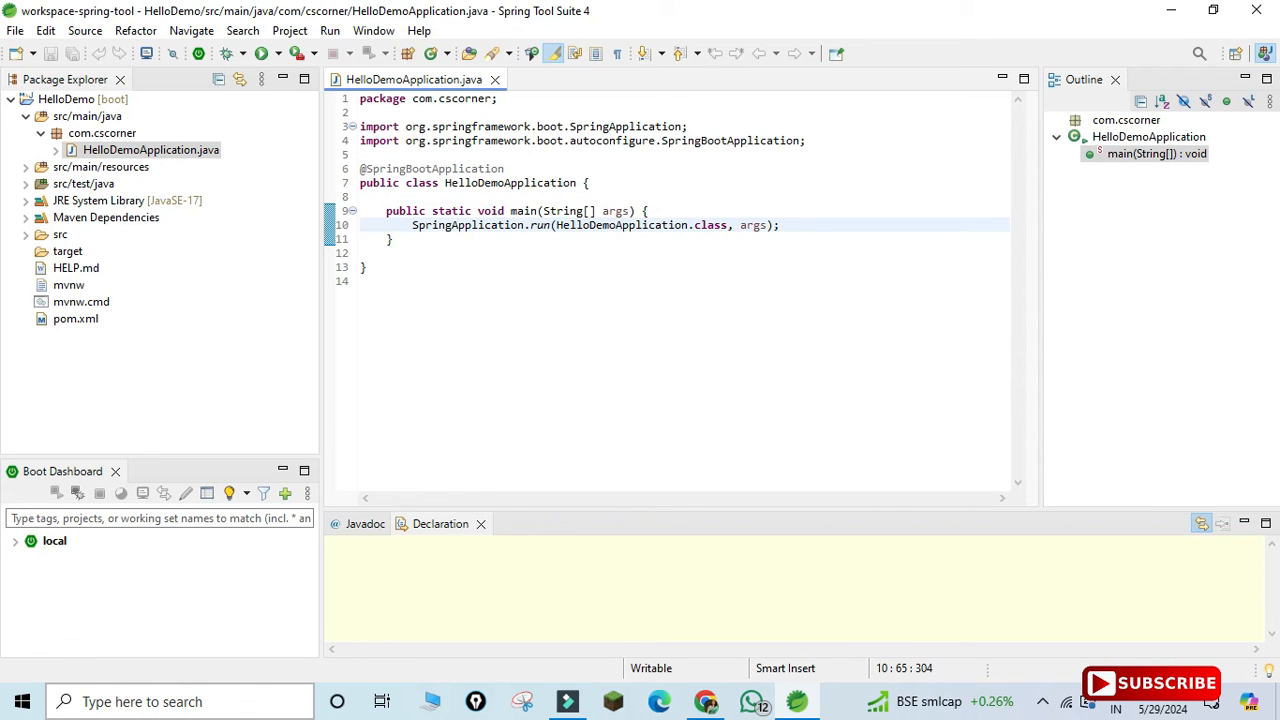
key("Return")
type("sysout")
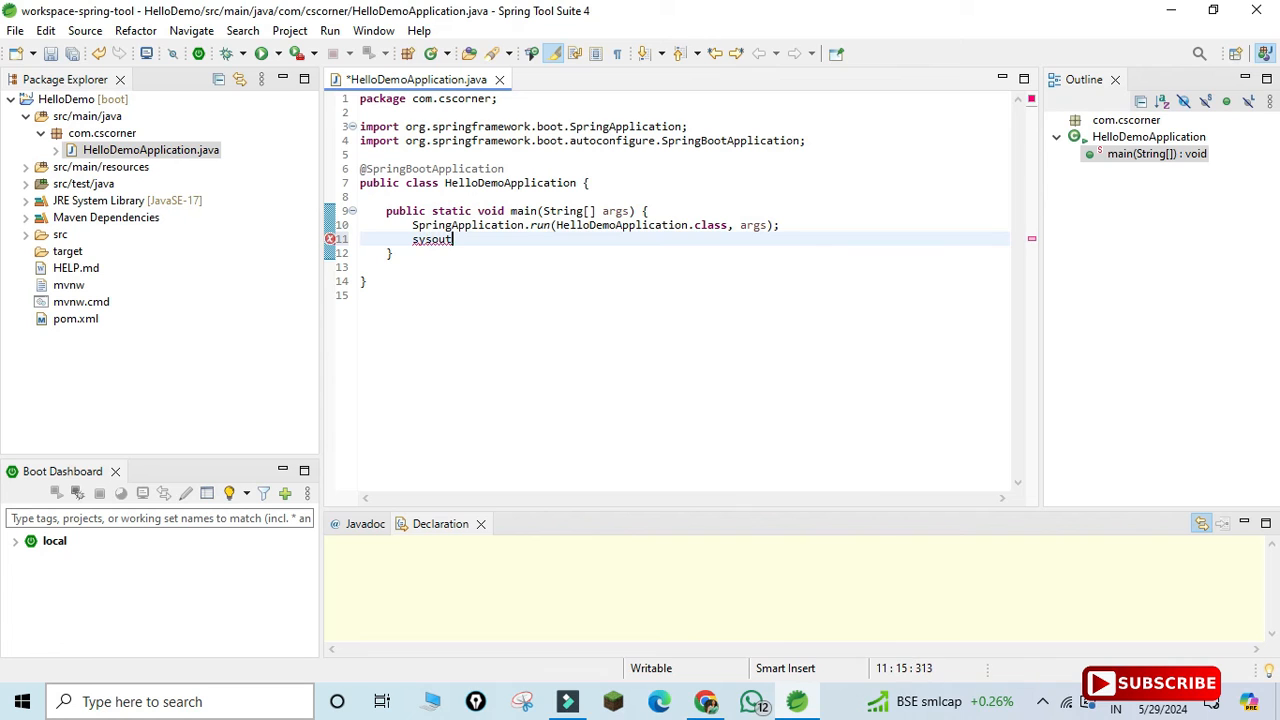
key("ctrl+space")
key("Return")
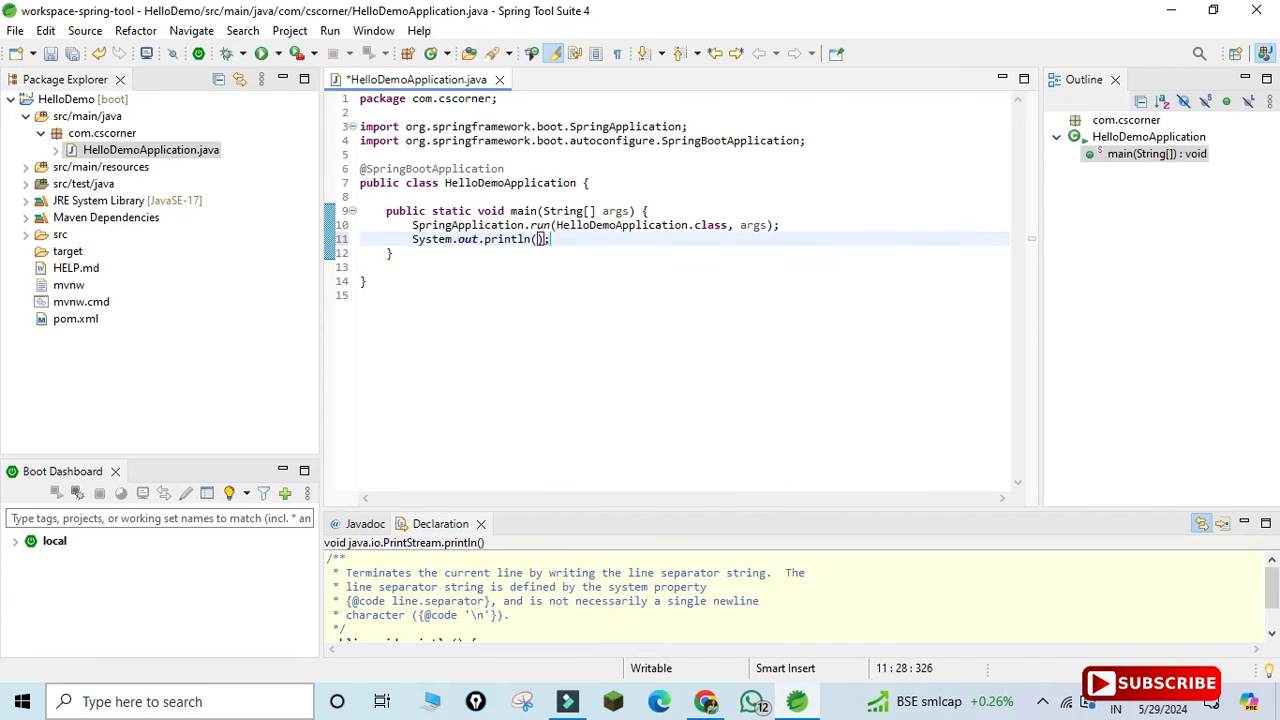
type("\"Welcome to spring tutorial!")
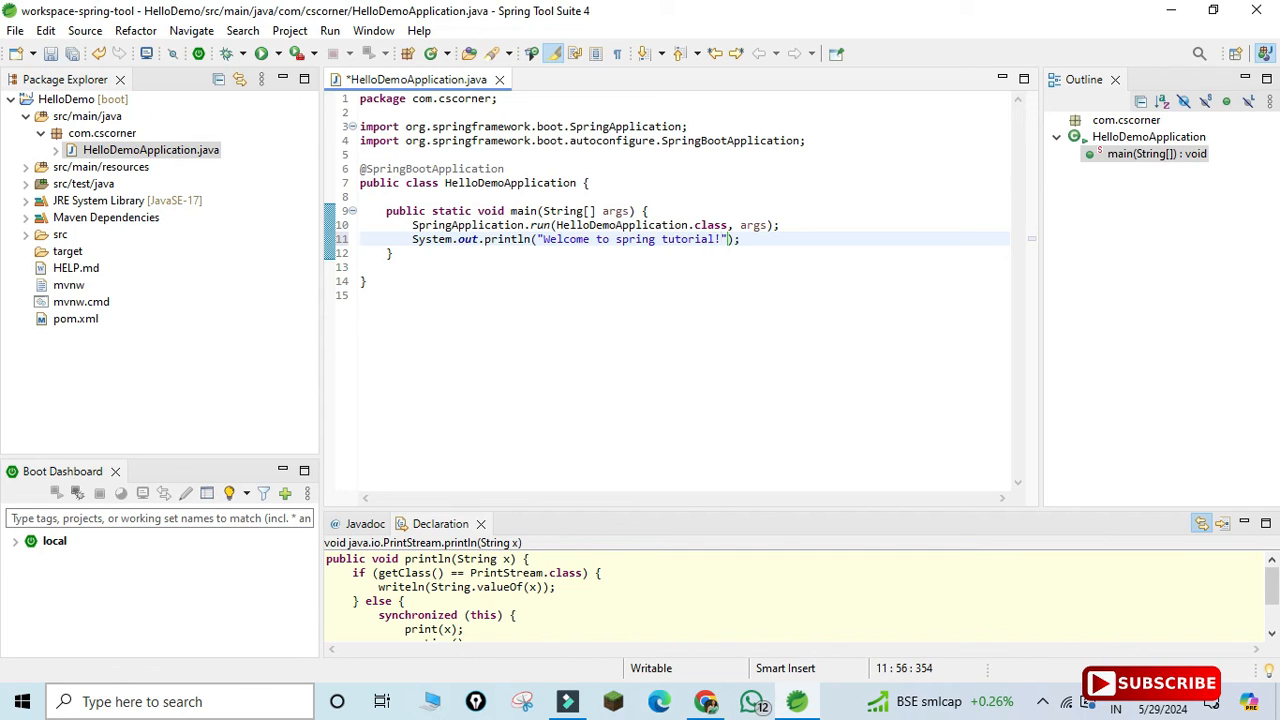
left_click(689, 303)
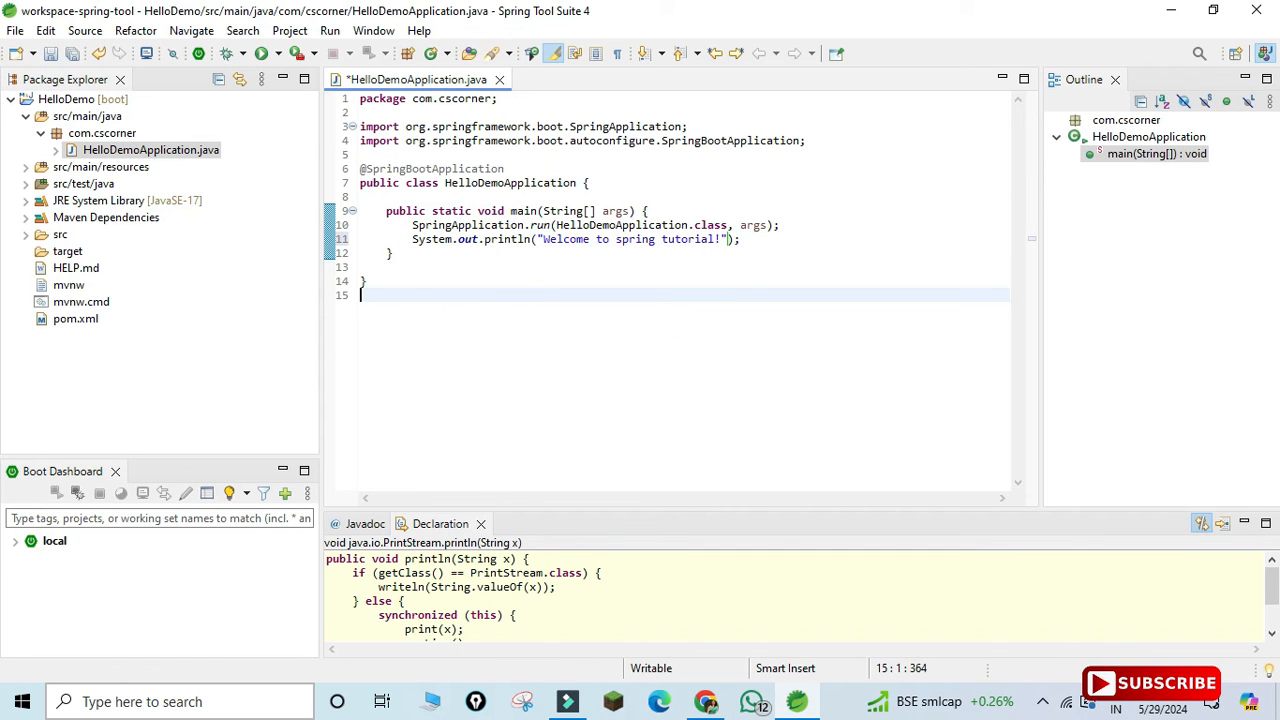
Run HelloDemoApplication.java as a Spring Boot App, saving the file and choosing to always save resources before launching.
right_click(520, 290)
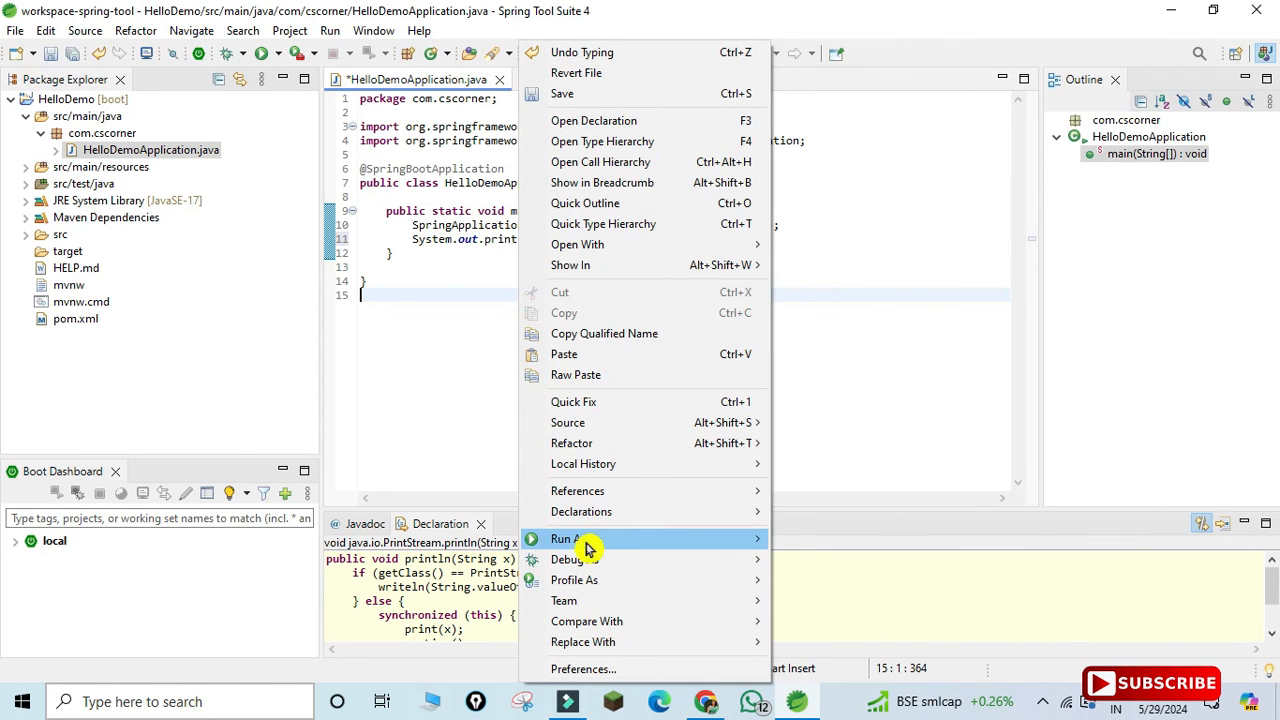
mouse_move(586, 545)
left_click(914, 604)
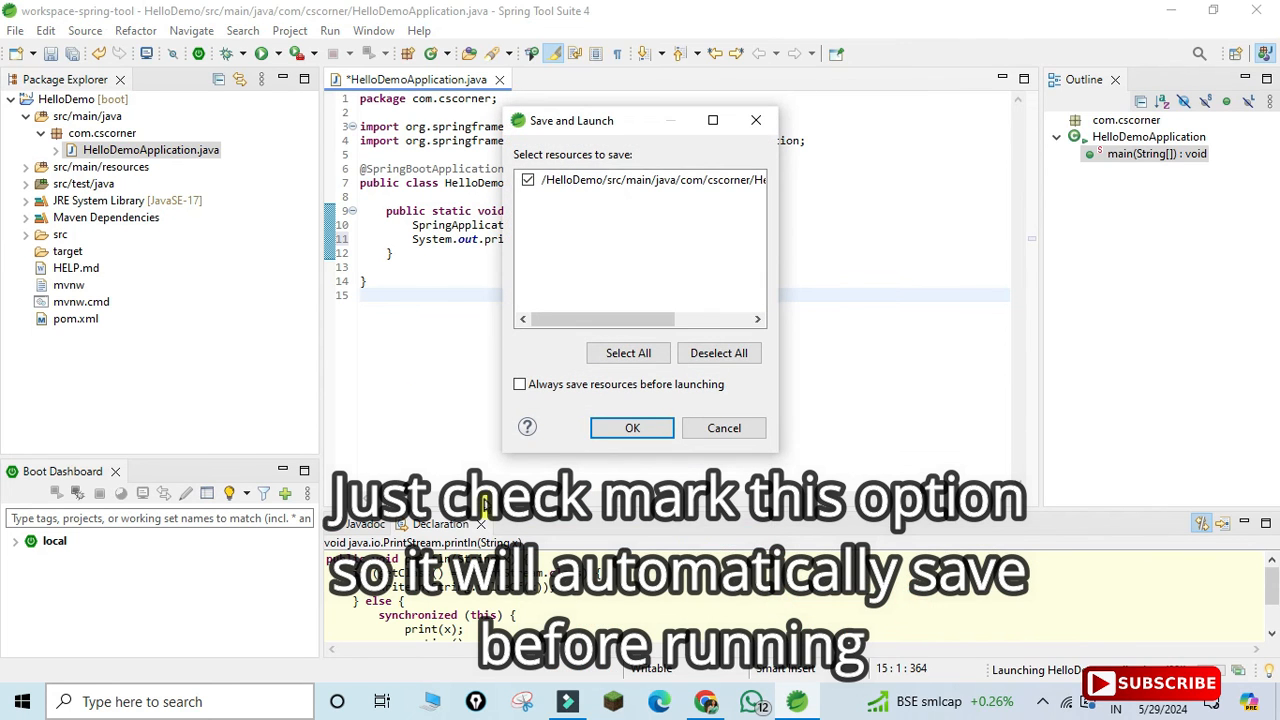
left_click(519, 385)
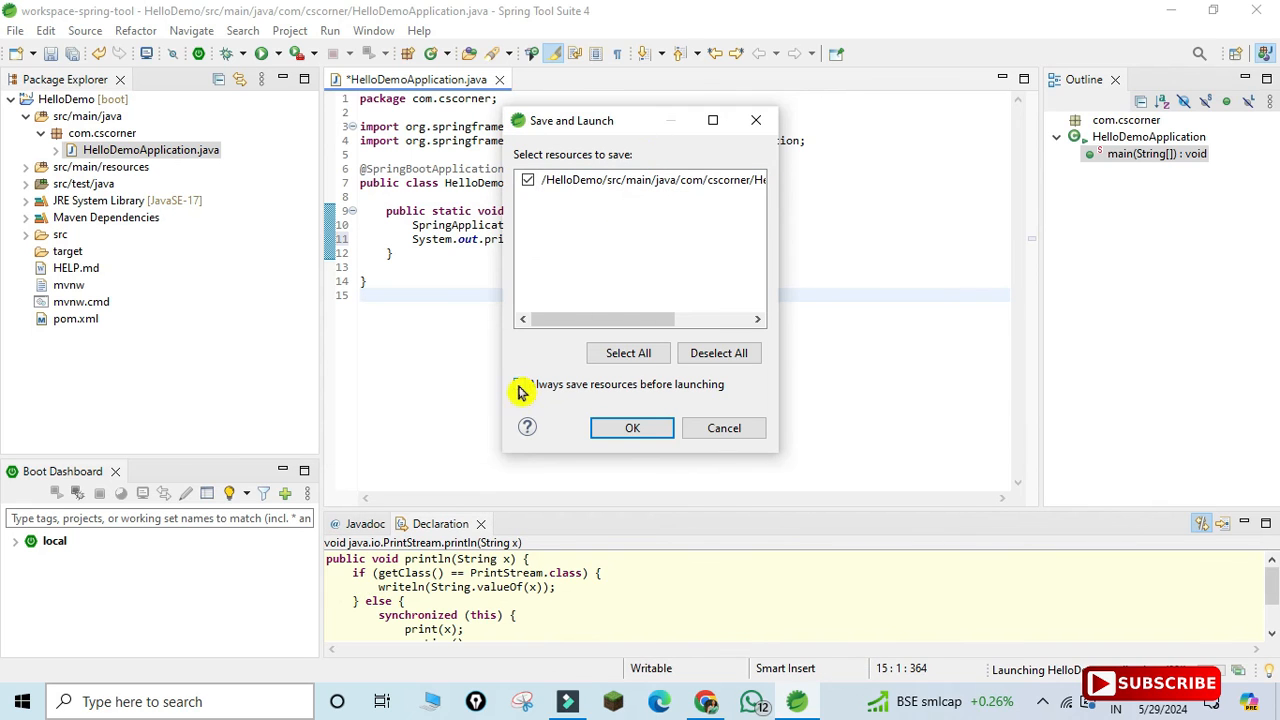
left_click(632, 428)
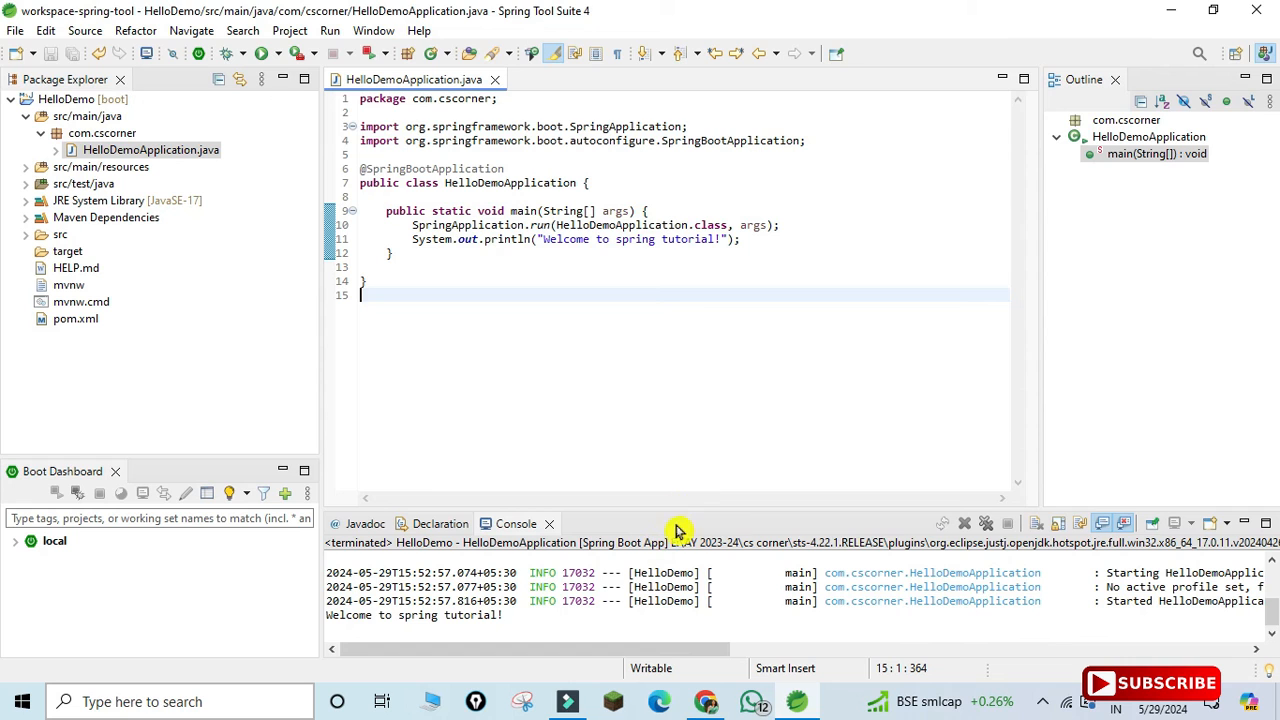
Enlarge the console area to check the run output and highlight the printed "Welcome to spring tutorial!" line.
left_click_drag(677, 507, 680, 338)
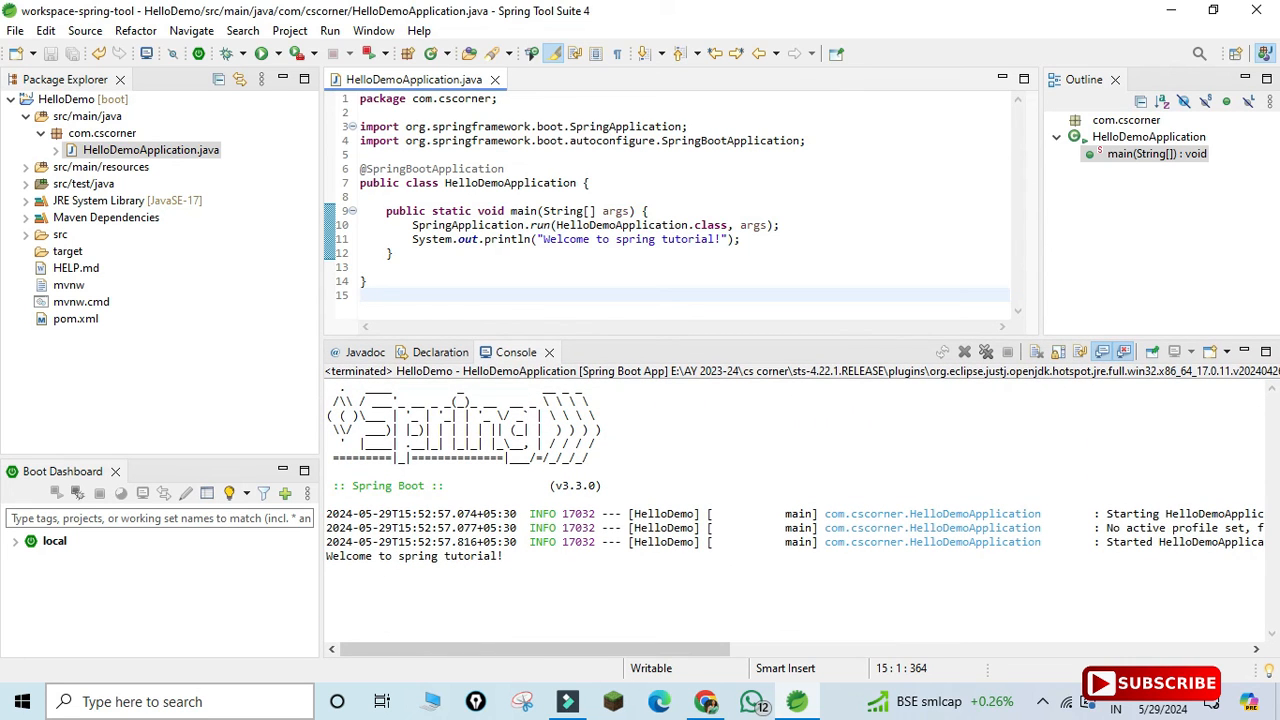
left_click_drag(535, 557, 326, 557)
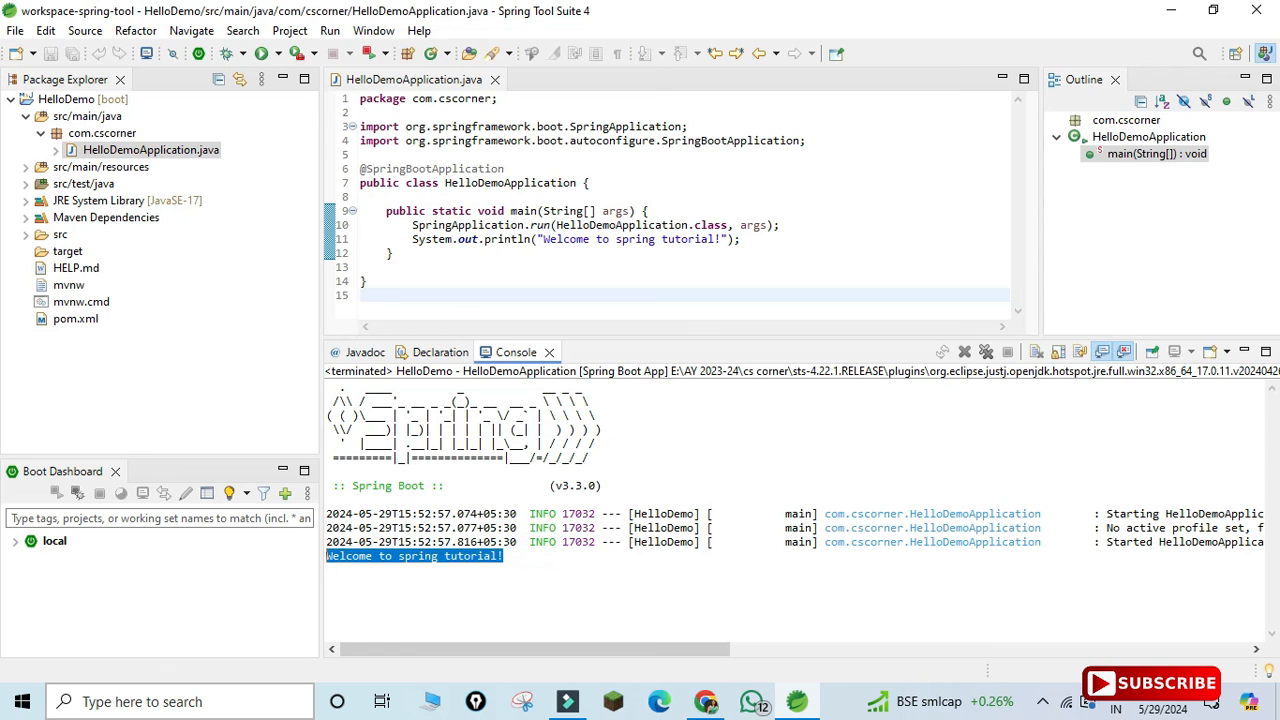
left_click_drag(762, 338, 762, 395)
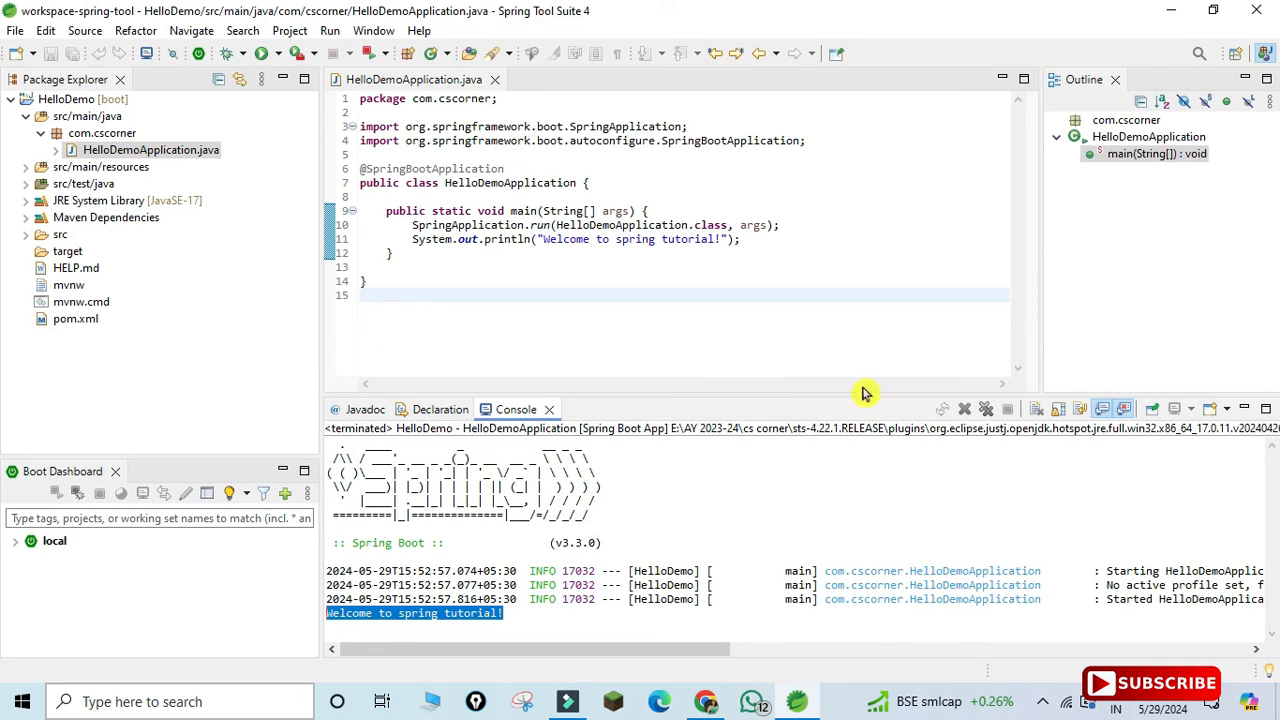
Examine the contents of src/main/resources, and open HelloDemoApplicationTests.java from the com.cscorner package in src/test/java.
left_click(25, 168)
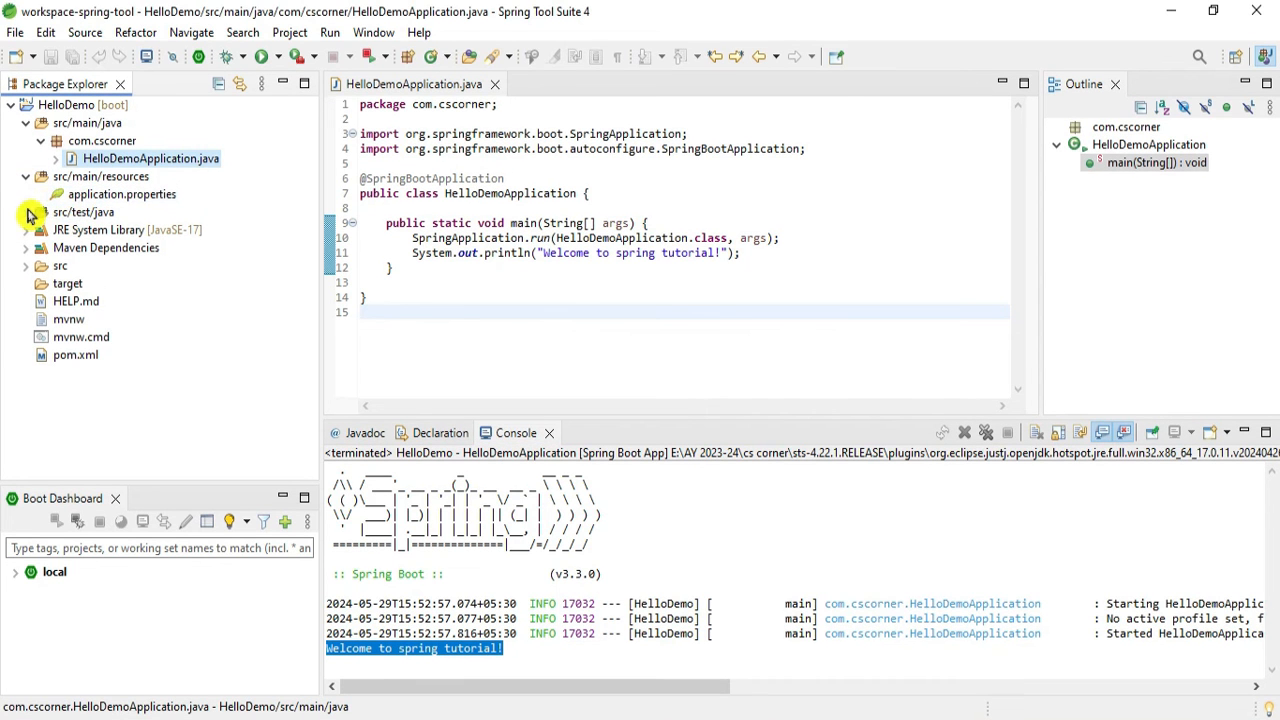
left_click(25, 176)
left_click(25, 194)
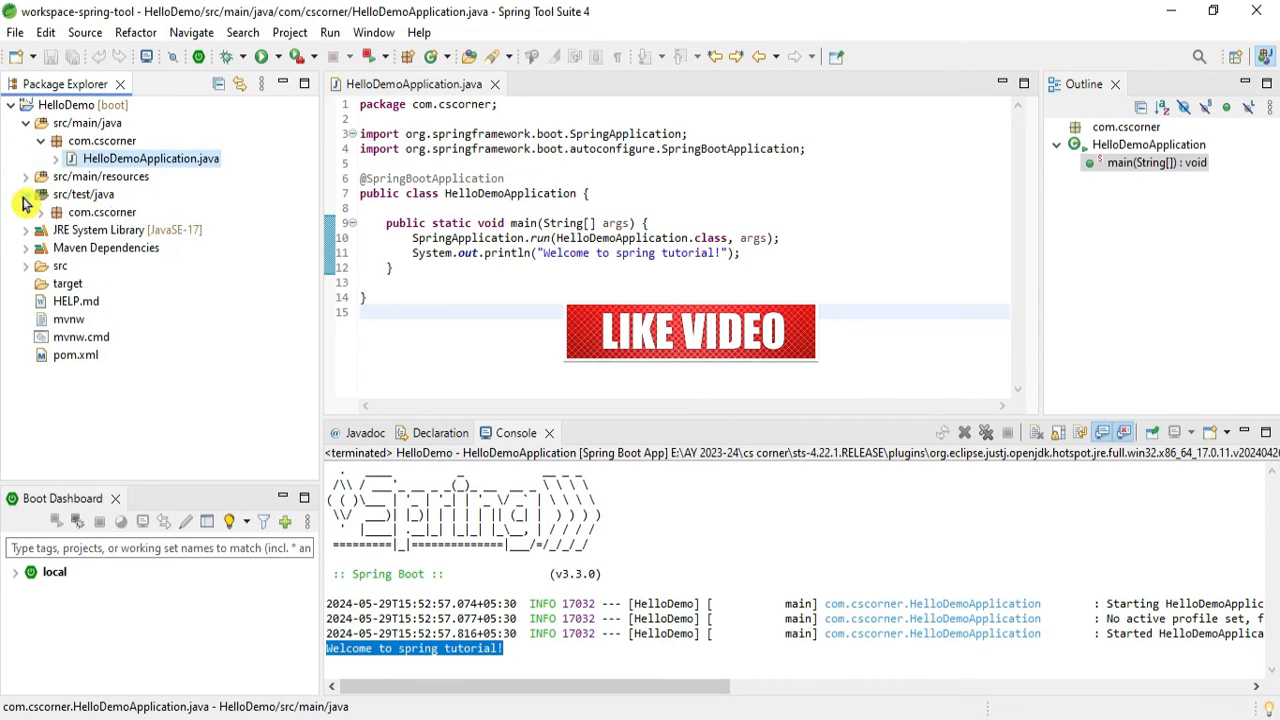
left_click(40, 212)
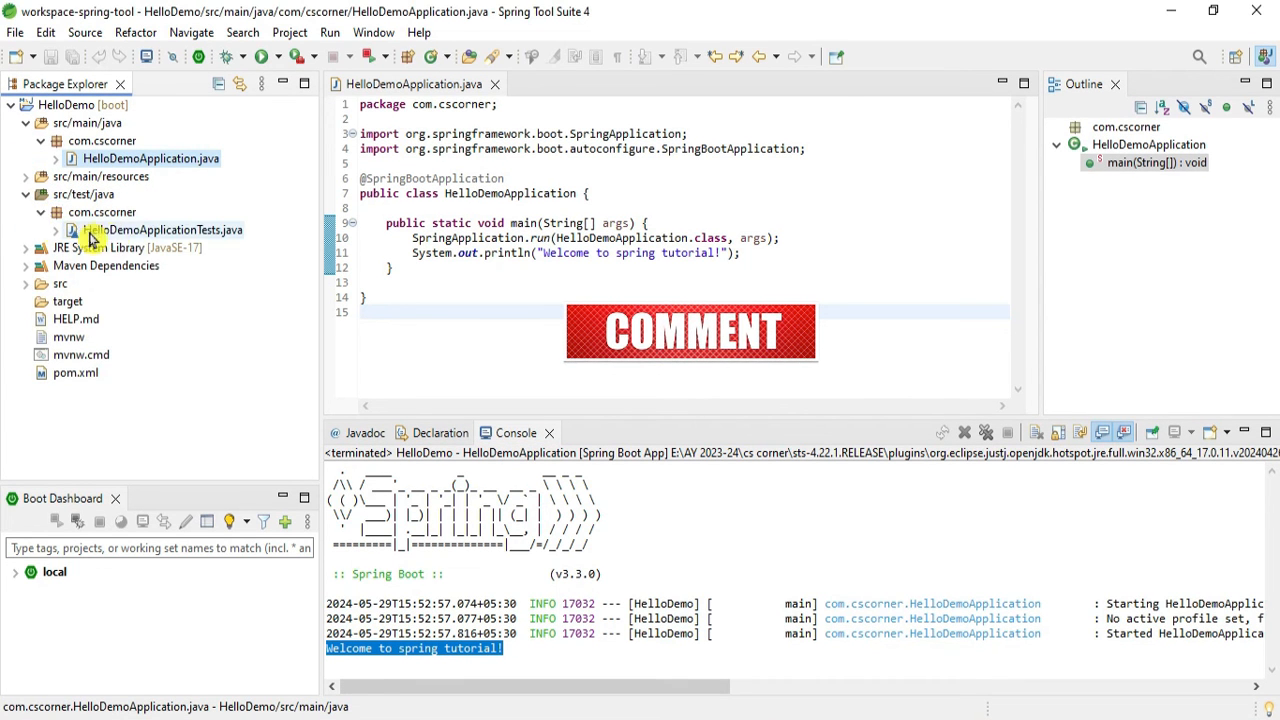
left_click(121, 233)
double_click(121, 236)
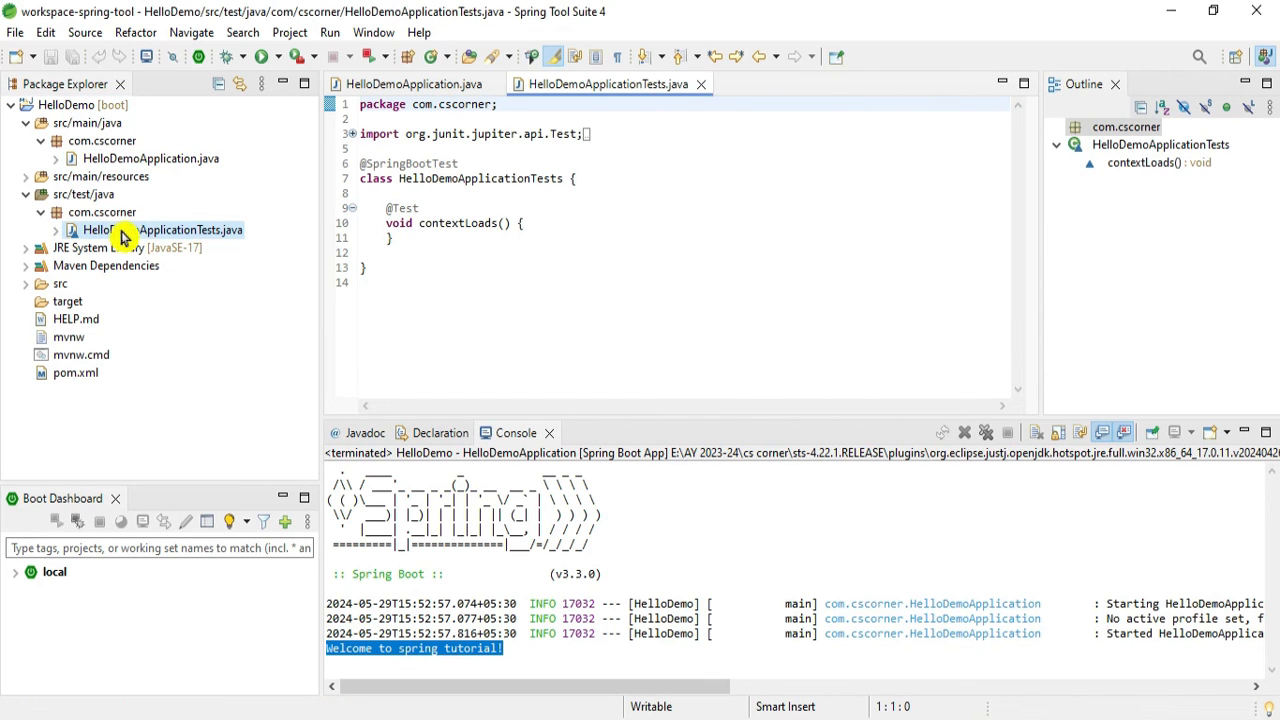
Close HelloDemoApplicationTests.java, collapse its package and the src/test/java folder, and return to the HelloDemoApplication.java code.
left_click(39, 215)
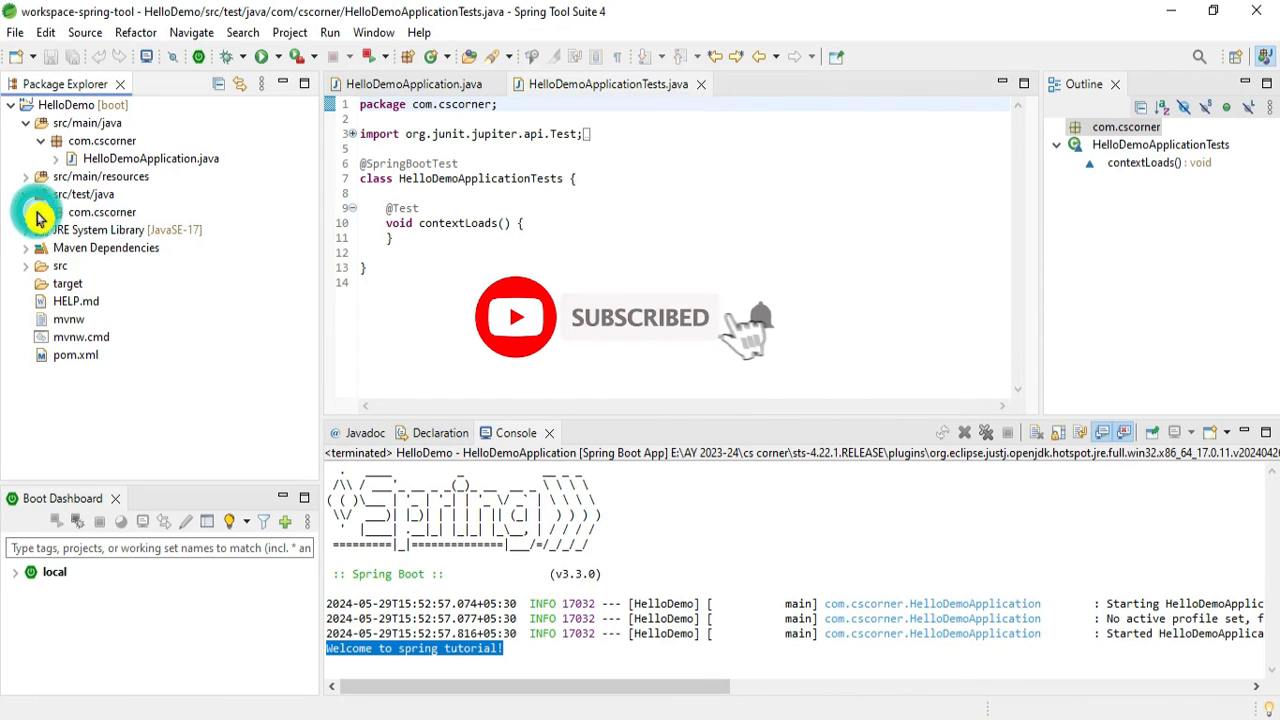
left_click(700, 88)
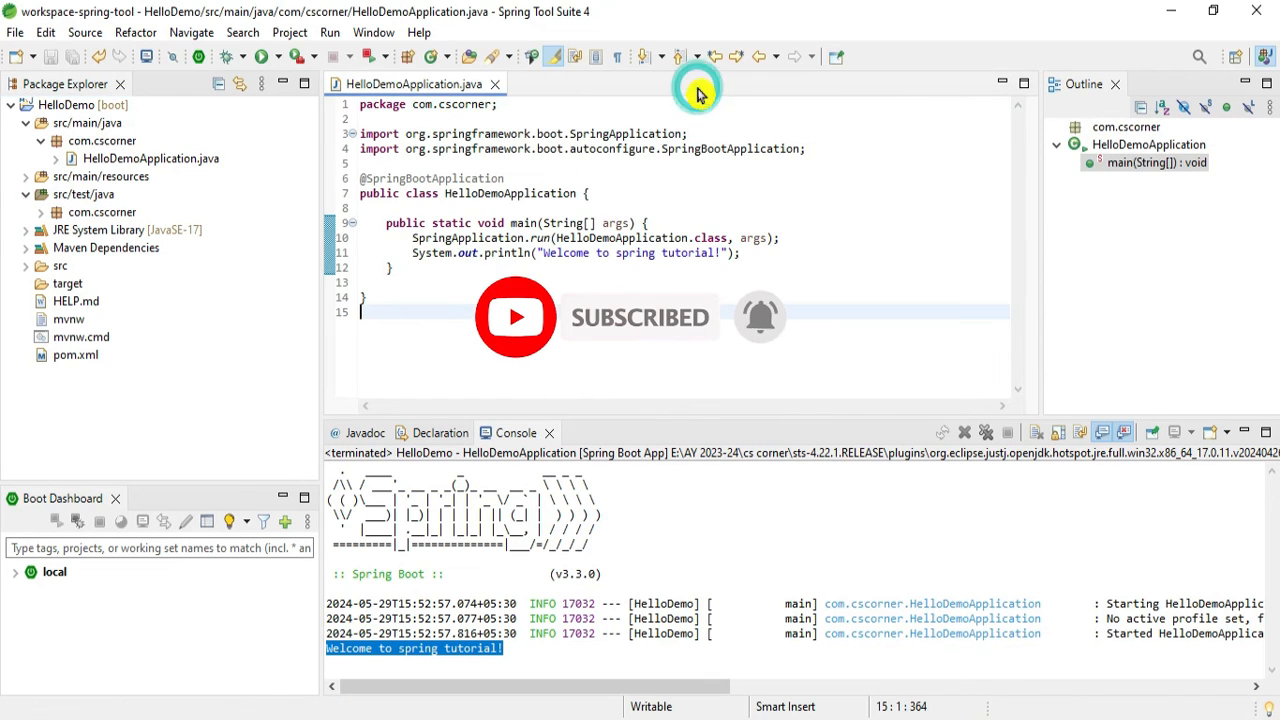
left_click(27, 195)
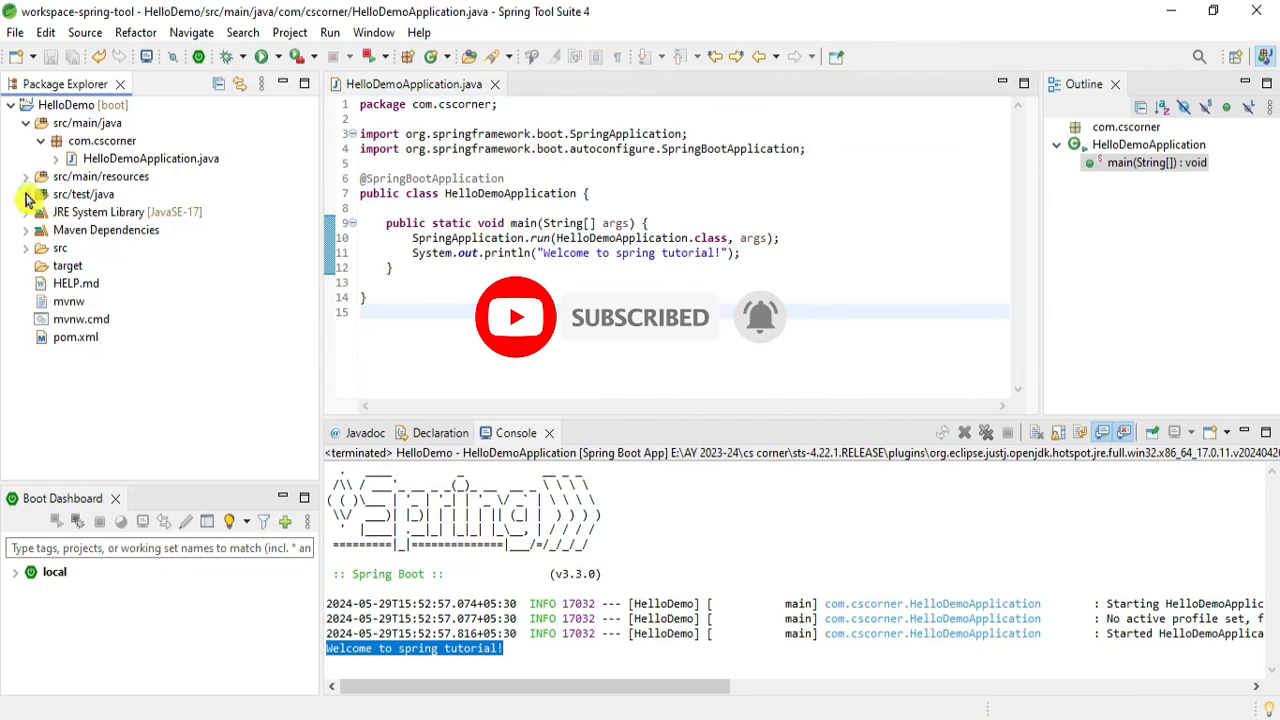
left_click(909, 282)
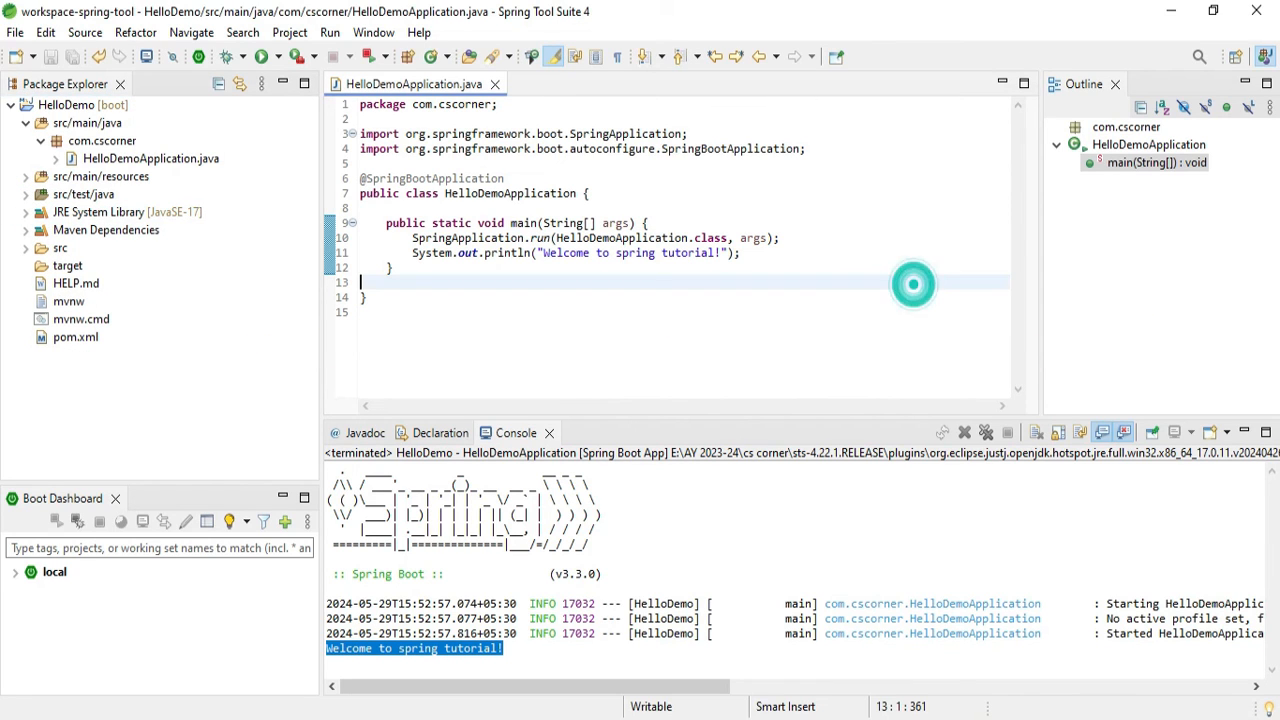